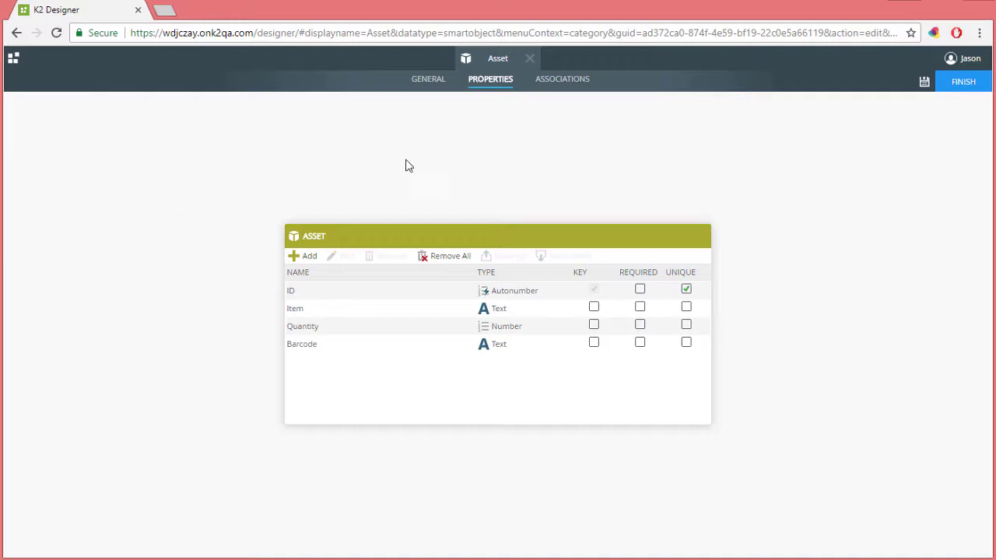
- Finish editing the Asset SmartObject so it saves as version 7.0
left_click(944, 87)
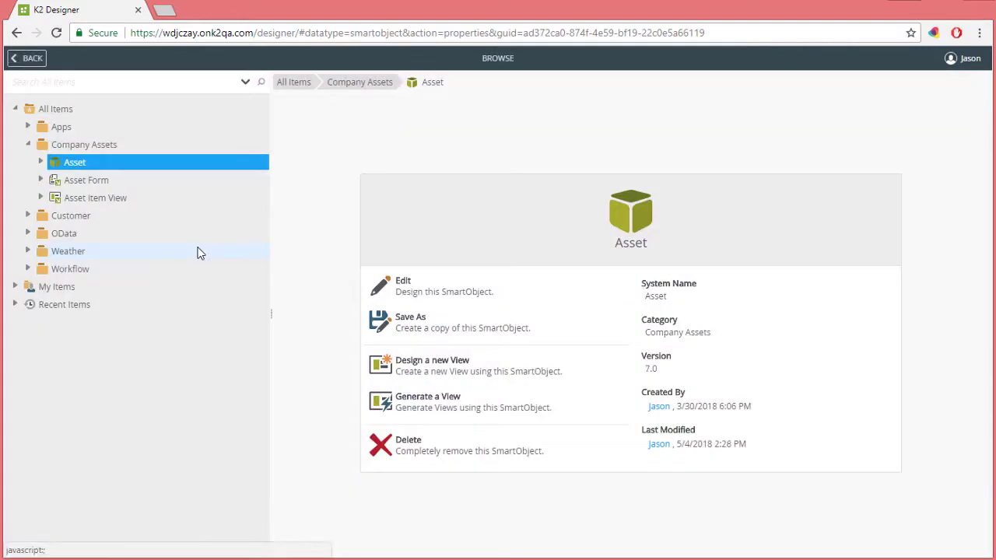
- Edit the Asset Item View layout and select the empty cell below Quantity
left_click(95, 200)
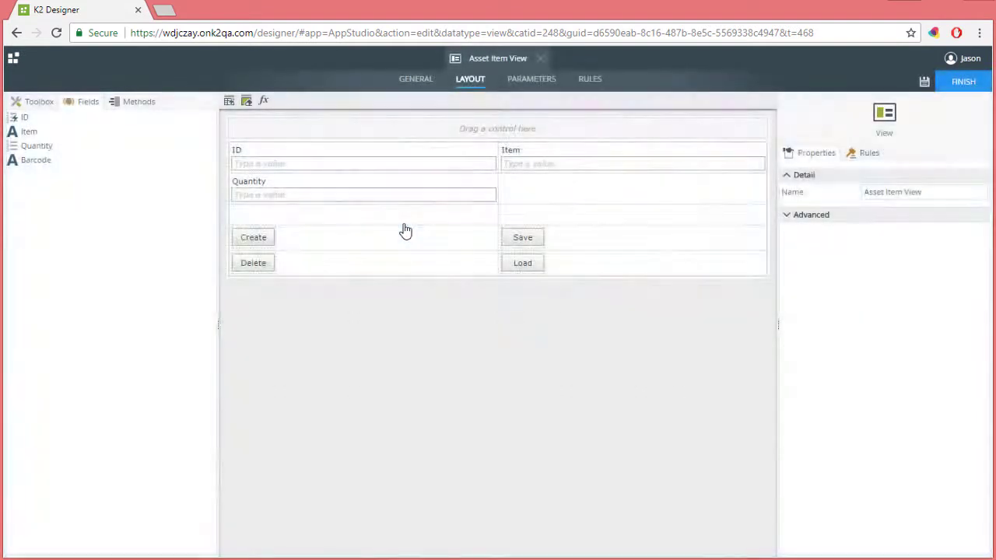
left_click(406, 217)
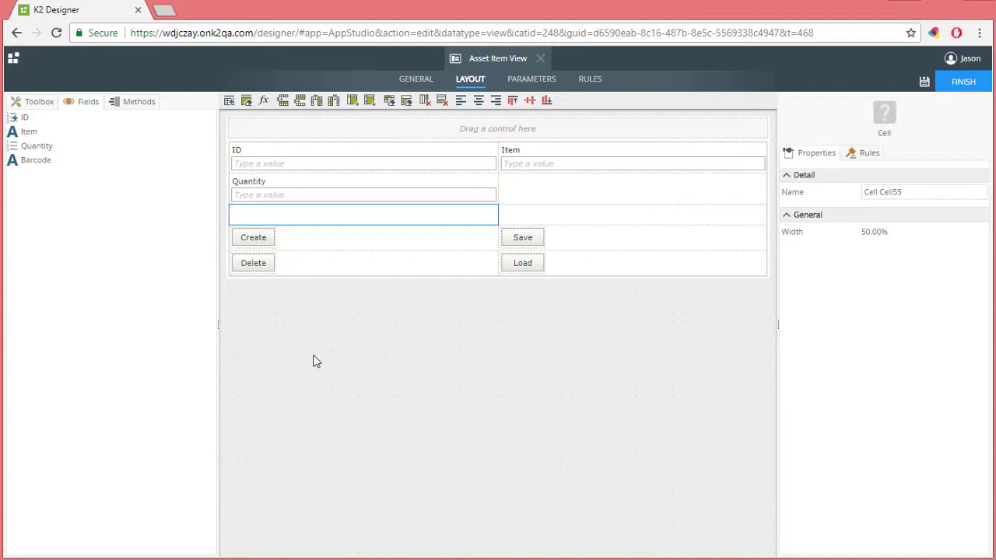
- Place a Barcode control in the top row of the Asset Item View
left_click(40, 106)
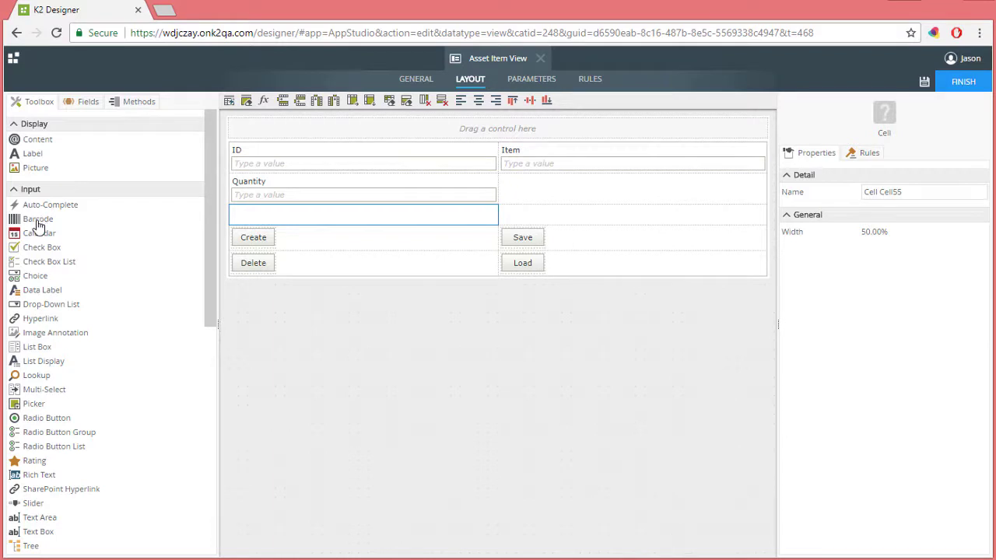
left_click_drag(37, 222, 265, 130)
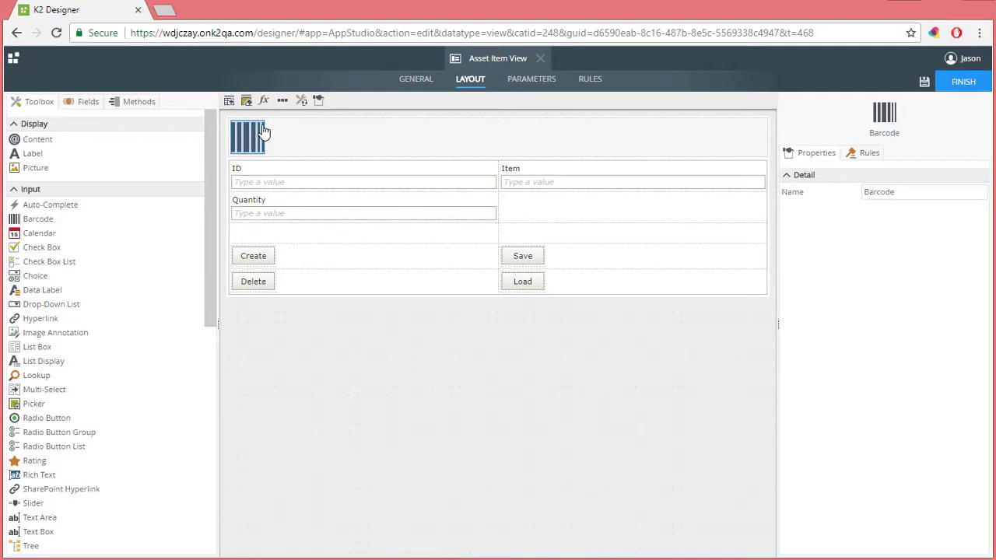
left_click_drag(207, 169, 224, 252)
- Add a button beside Quantity named Scan Button with the text Scan
left_click_drag(33, 394, 554, 216)
left_click(877, 191)
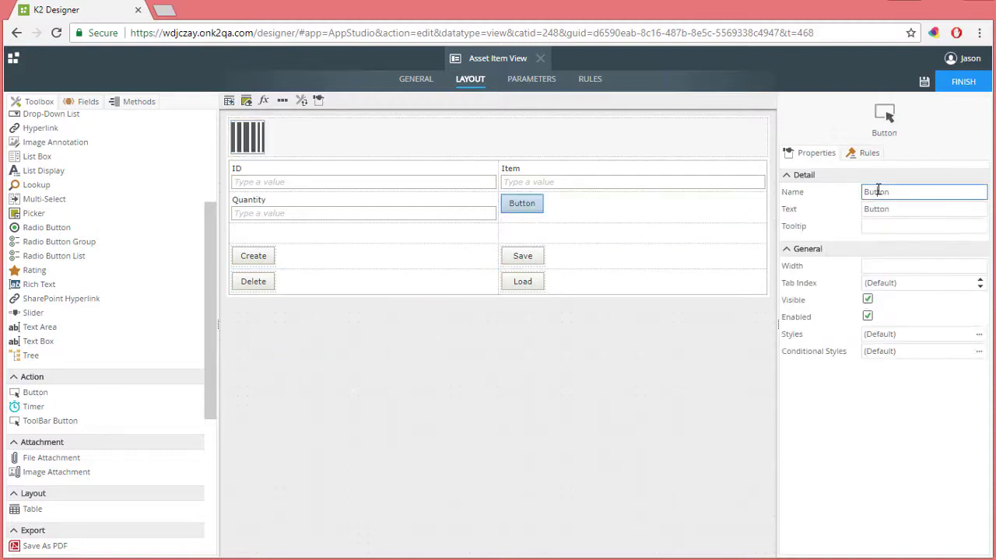
double_click(878, 191)
type("Scan Button")
key("Tab")
type("Scan")
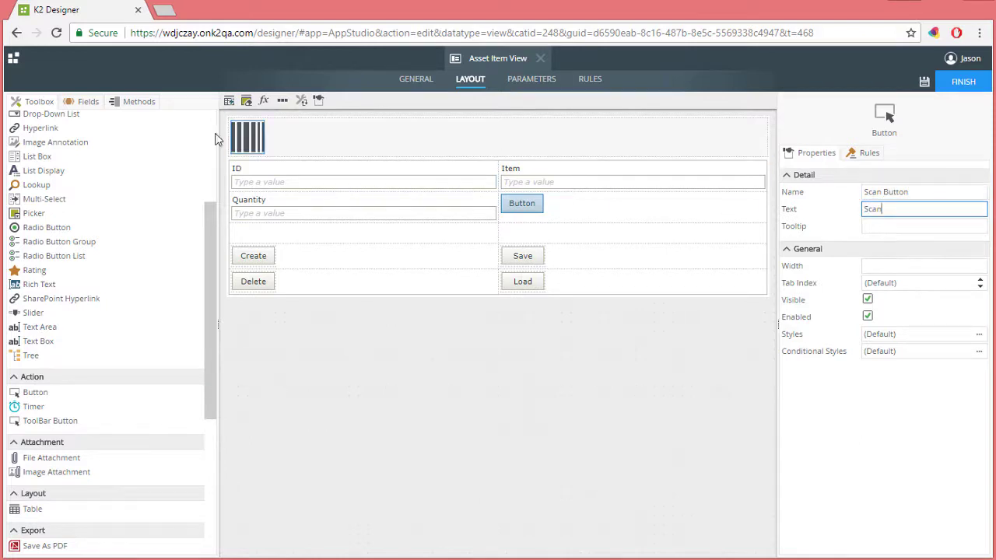
scroll(62, 218, "up", 5)
- Add a label named Barcode Number Label reading 'Barcode Number', with a Text Box beside it
left_click_drag(28, 158, 253, 232)
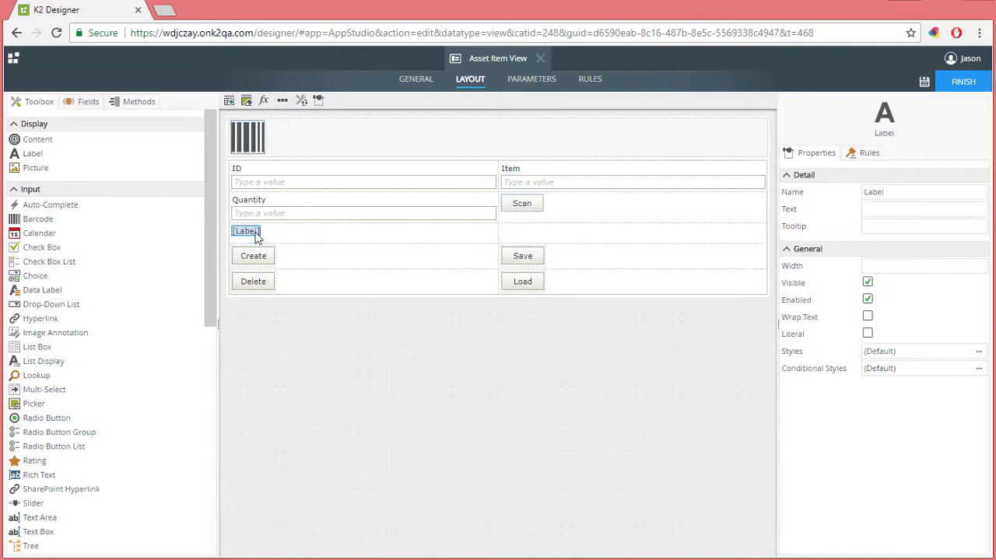
double_click(876, 194)
key("Home")
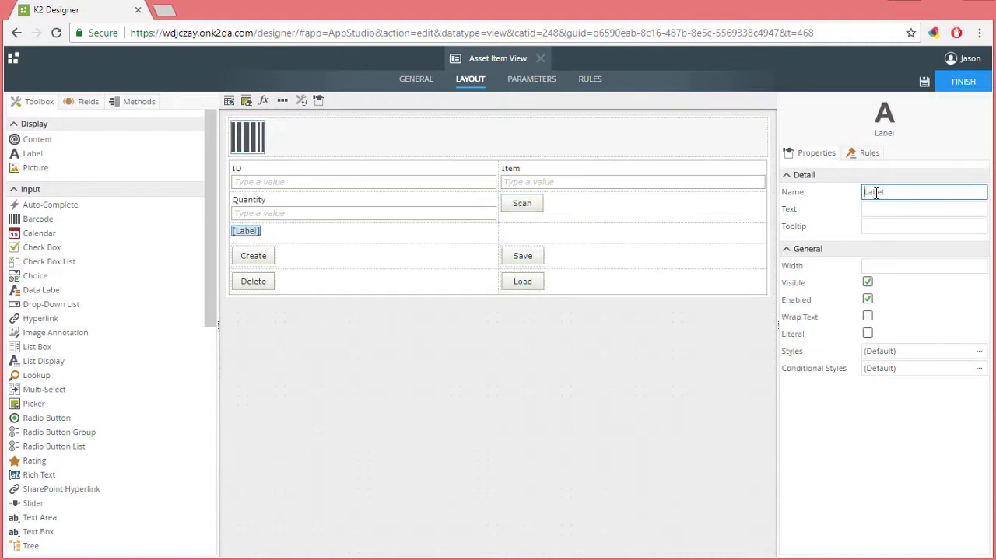
type("Barcode Number")
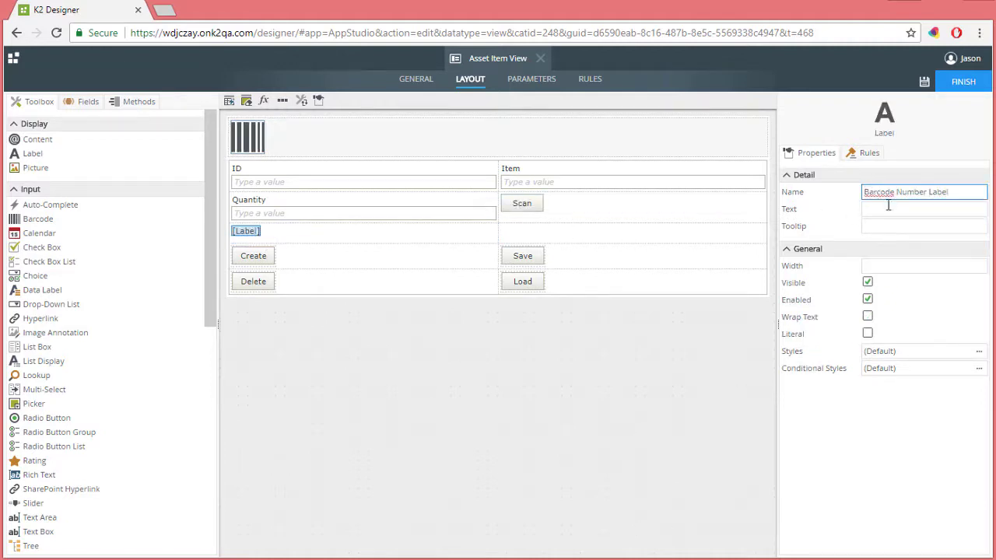
left_click(887, 209)
type("Barcode Number")
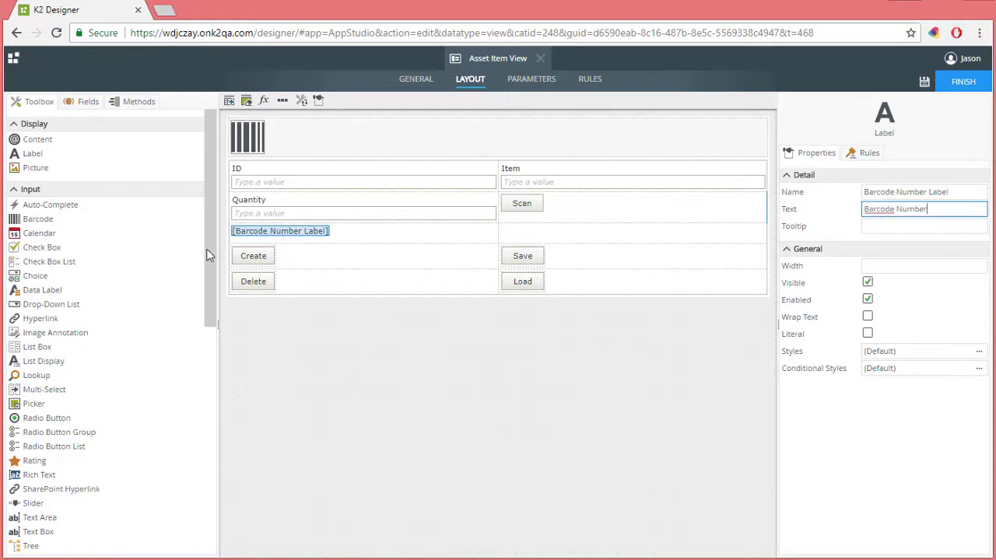
scroll(216, 264, "down", 2)
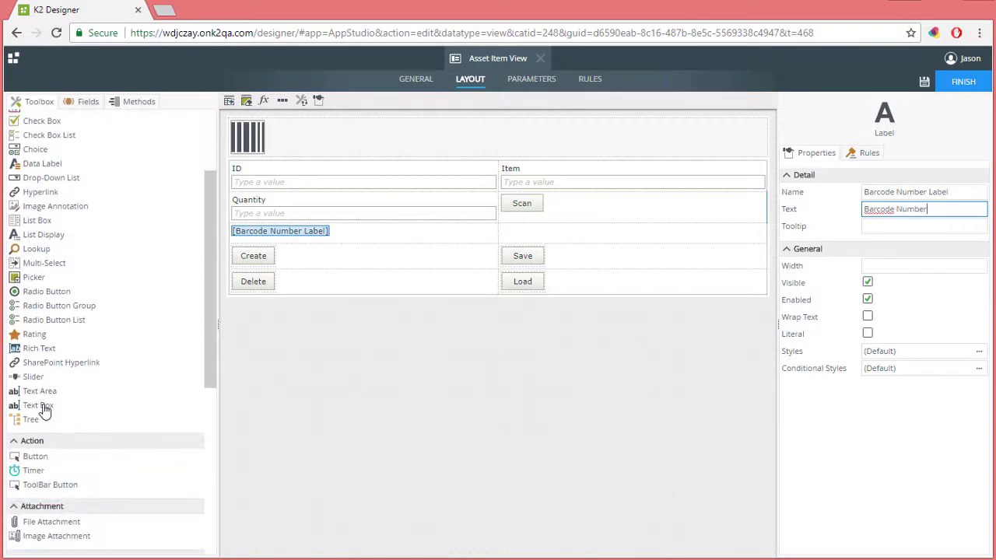
left_click_drag(42, 406, 556, 239)
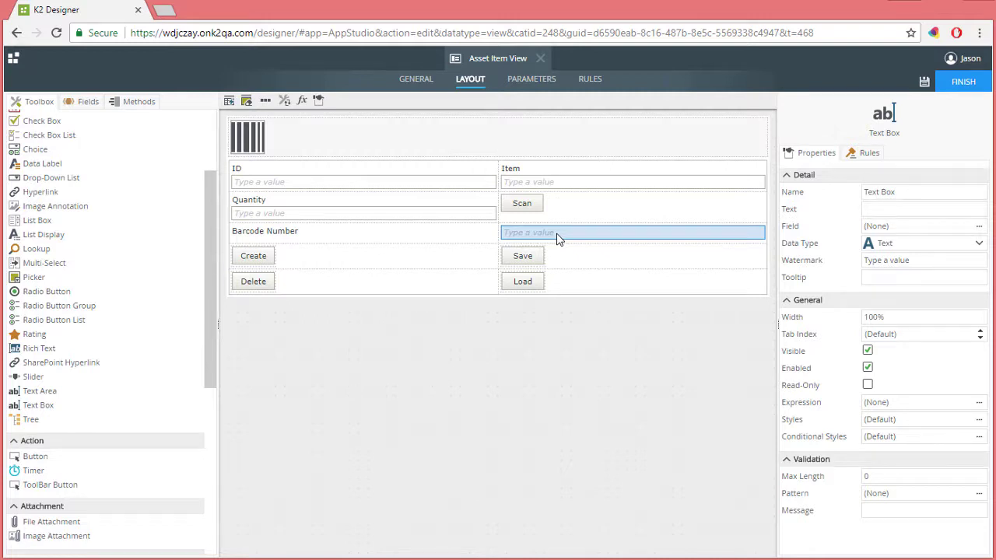
- Create a view rule triggered when the Barcode control raises its Initialized event
left_click(589, 80)
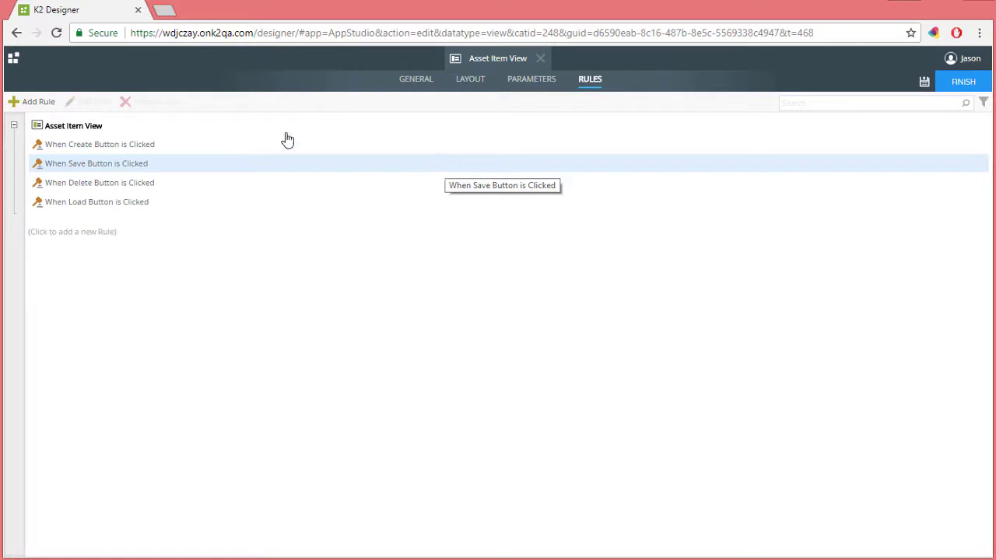
left_click(34, 104)
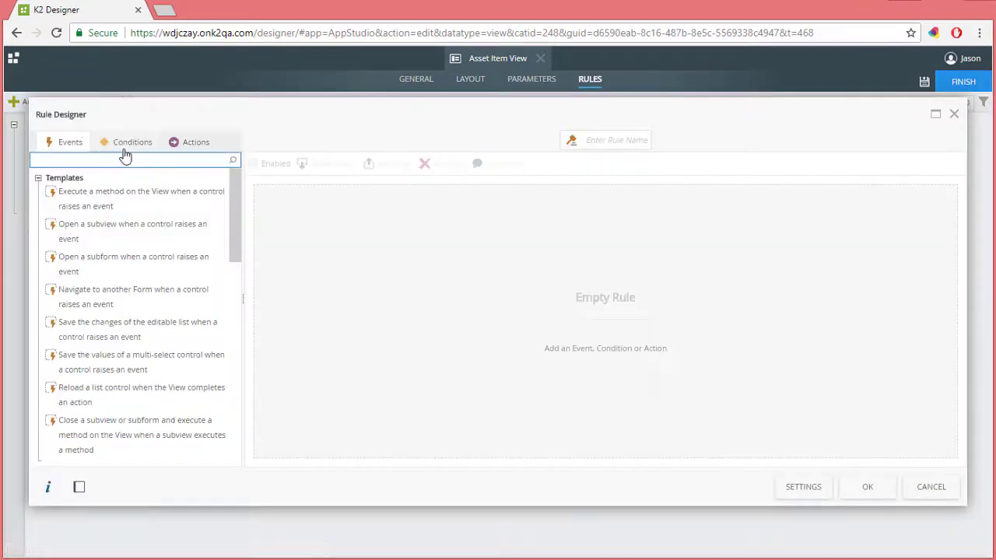
type("when a control")
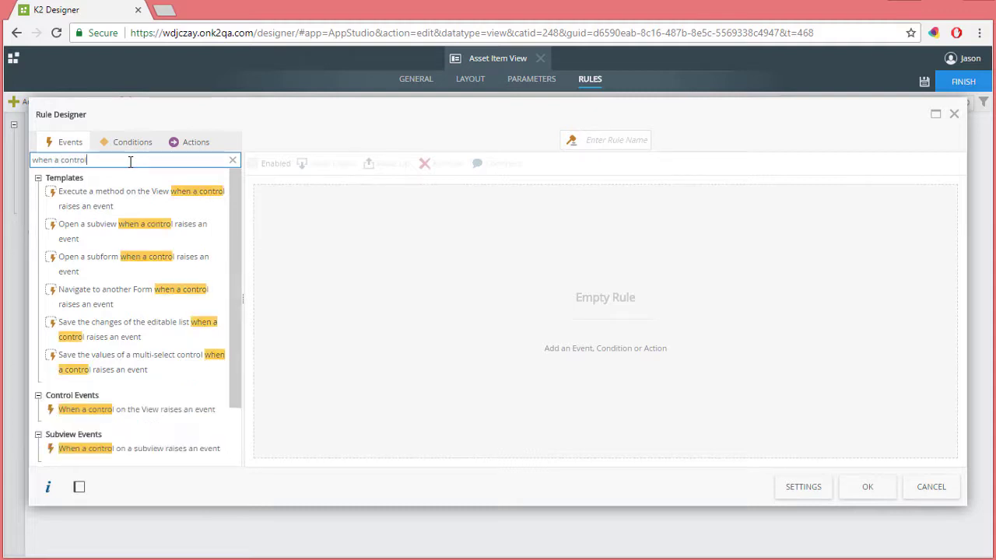
left_click(166, 412)
left_click(166, 412)
left_click(299, 193)
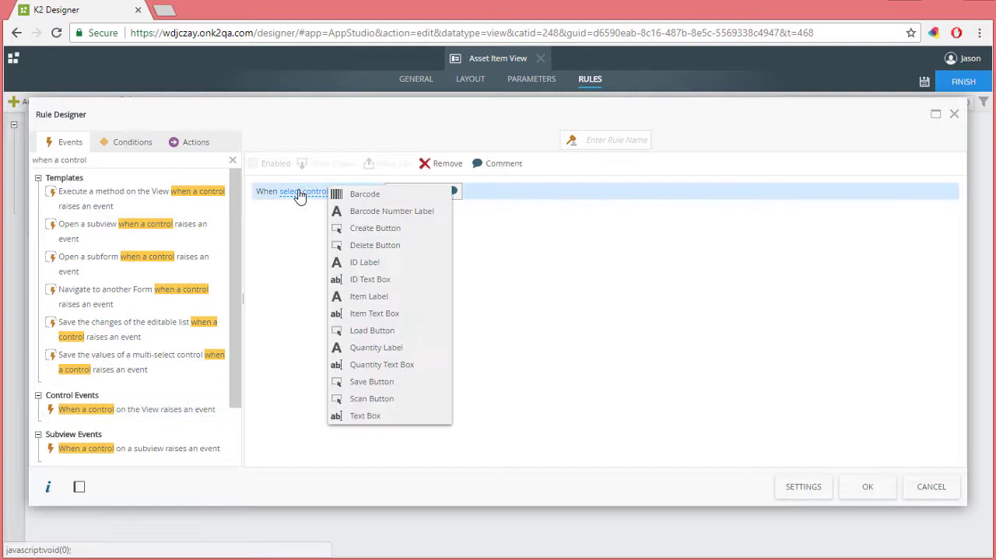
left_click(350, 194)
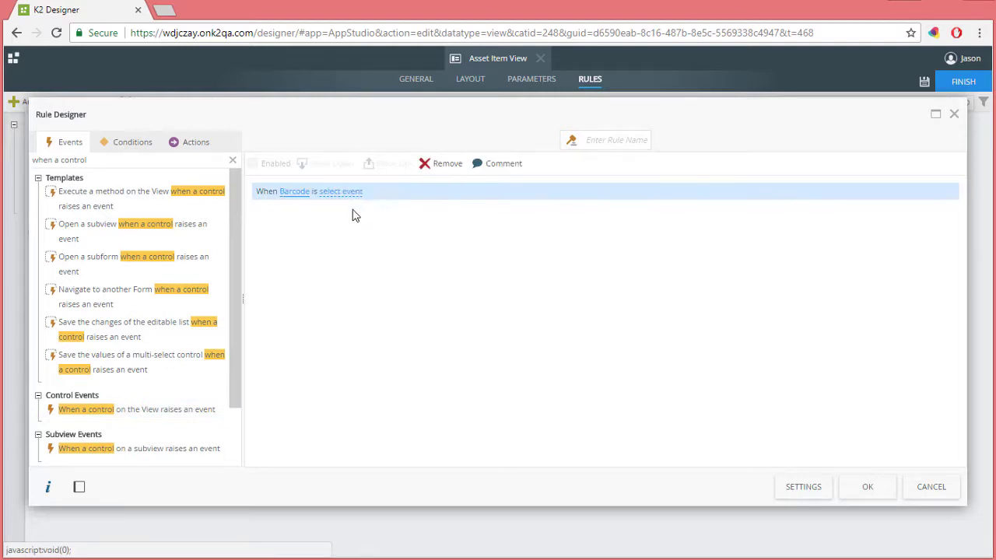
left_click(345, 194)
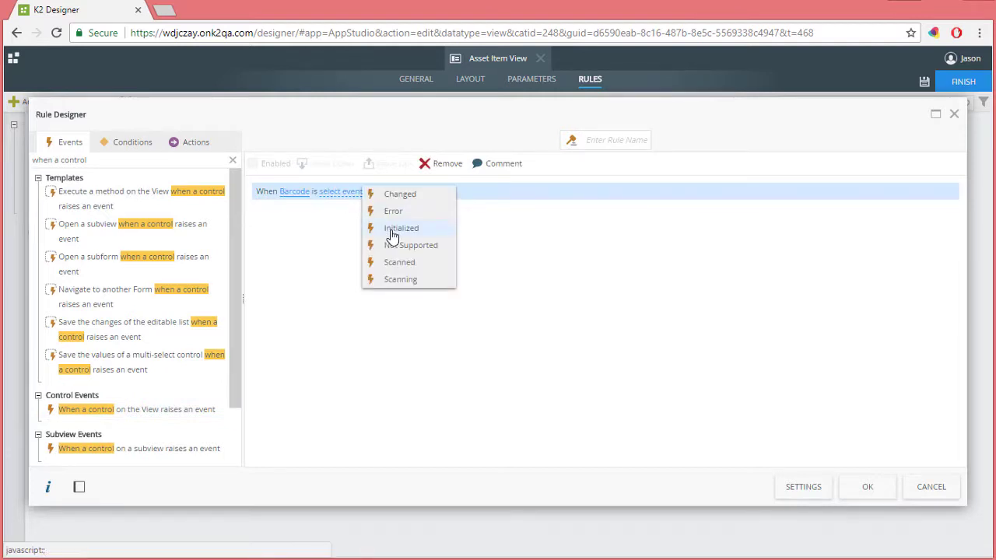
left_click(392, 227)
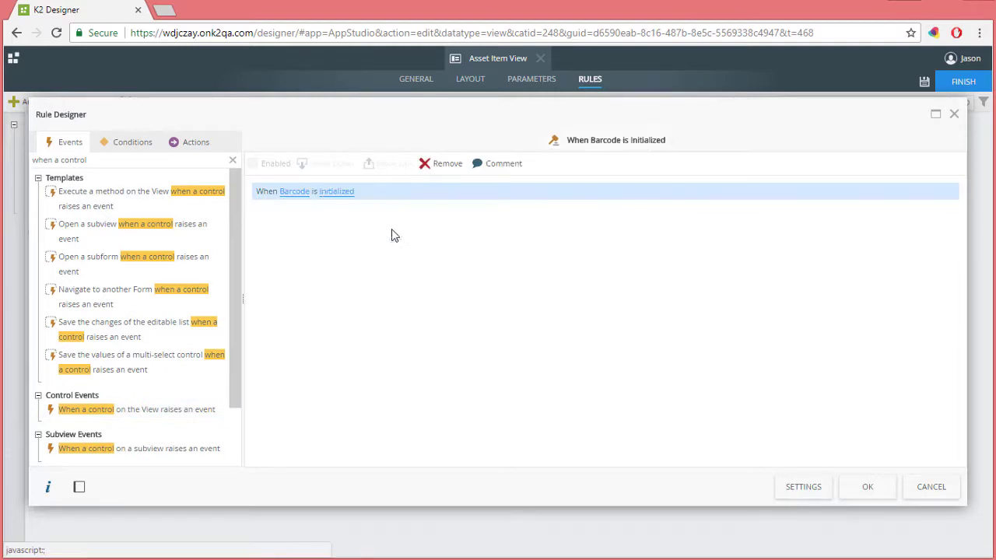
left_click(132, 144)
- Add an advanced condition checking that Barcode > Detail > Is Supported equals false
left_click(114, 158)
type("adv")
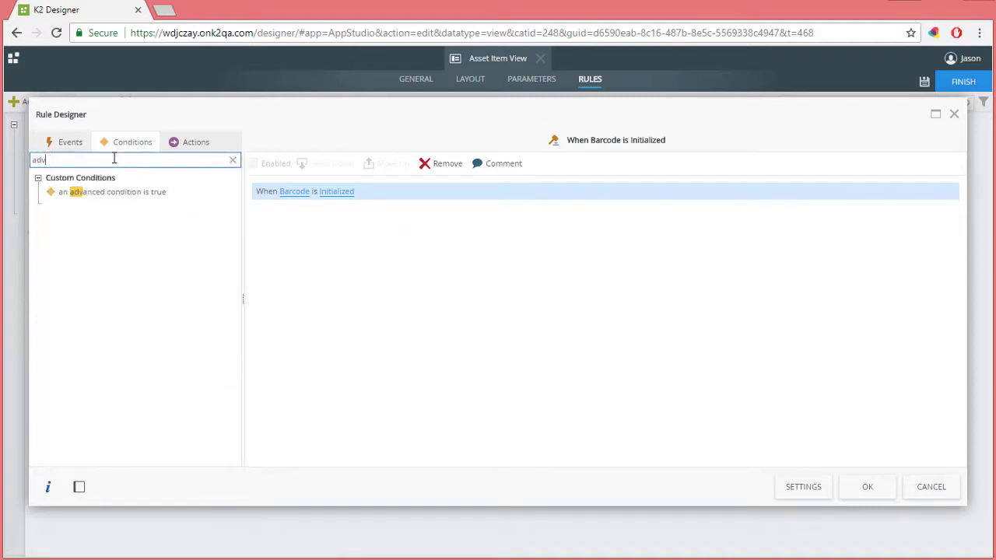
type("anced")
double_click(139, 195)
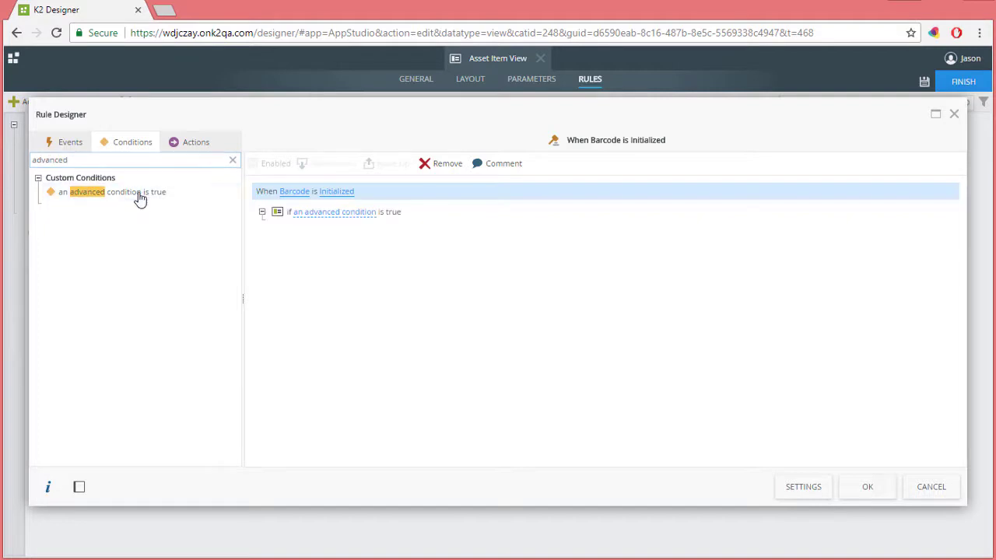
left_click(319, 216)
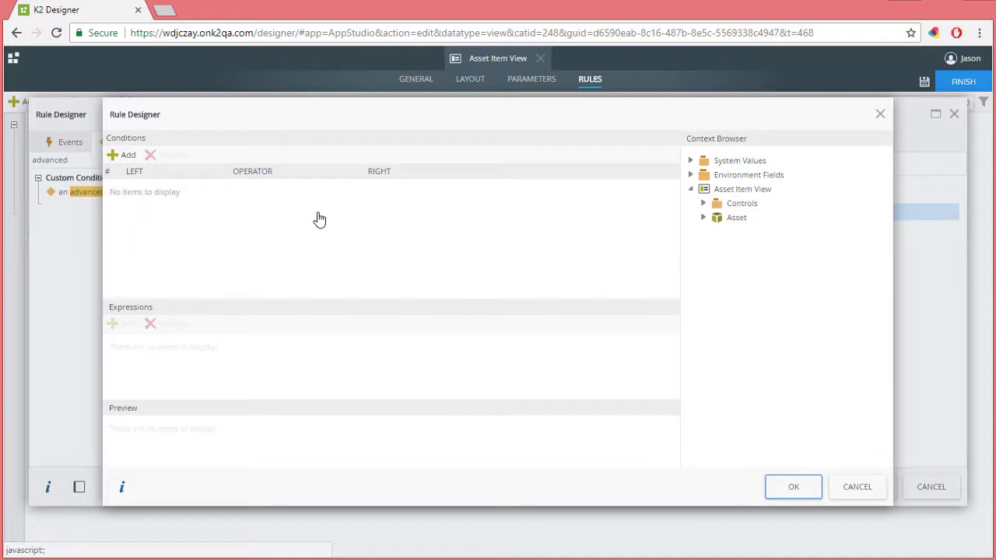
left_click(127, 158)
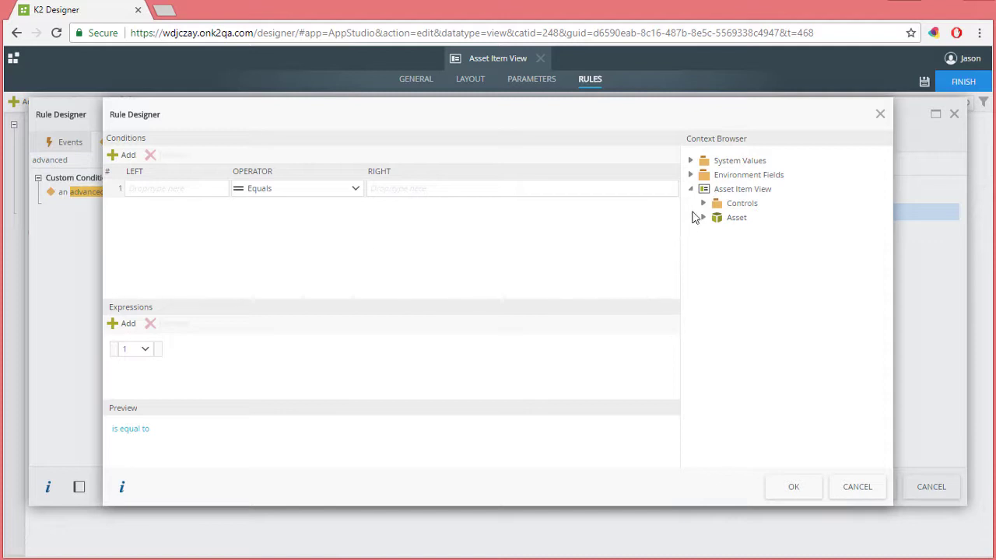
left_click(703, 204)
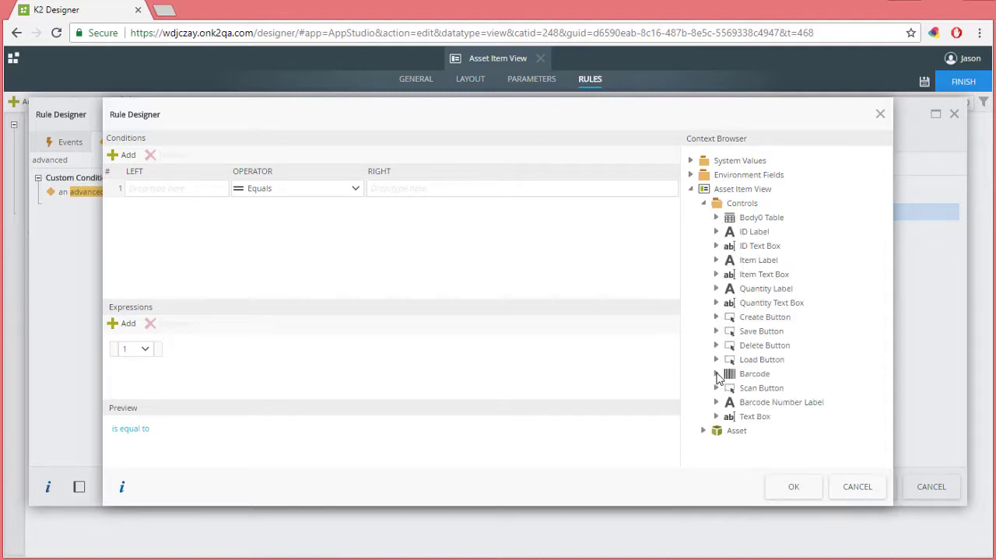
left_click(716, 374)
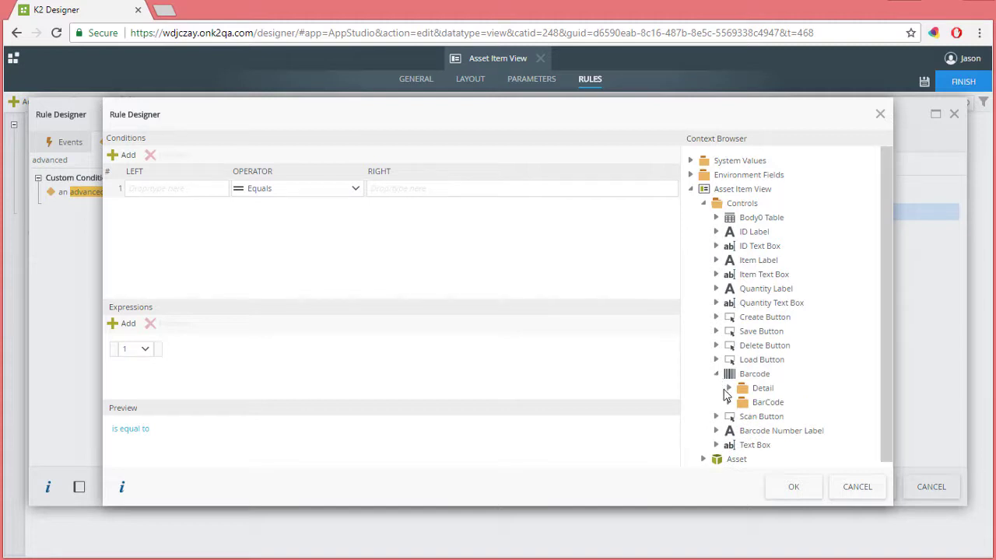
left_click(729, 388)
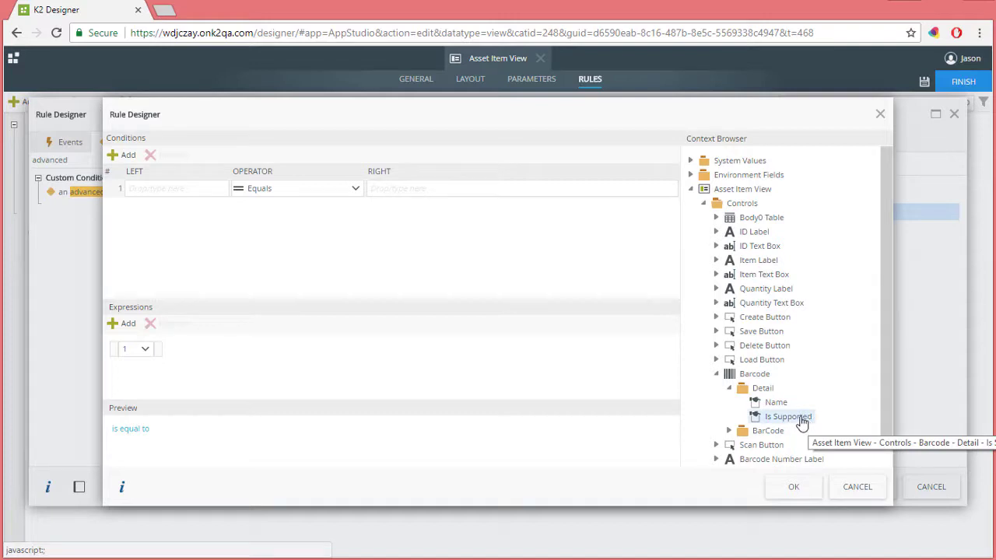
left_click_drag(802, 422, 172, 189)
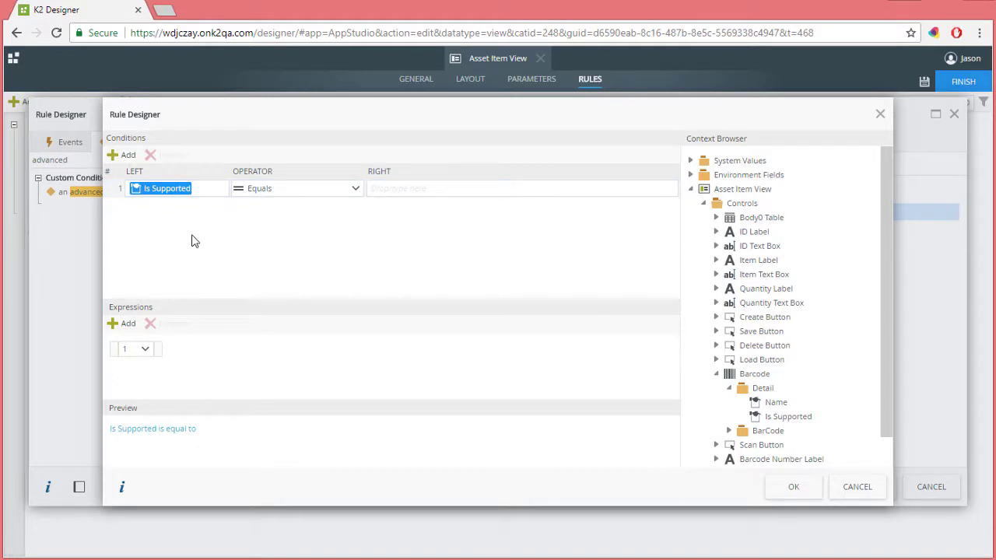
left_click(387, 195)
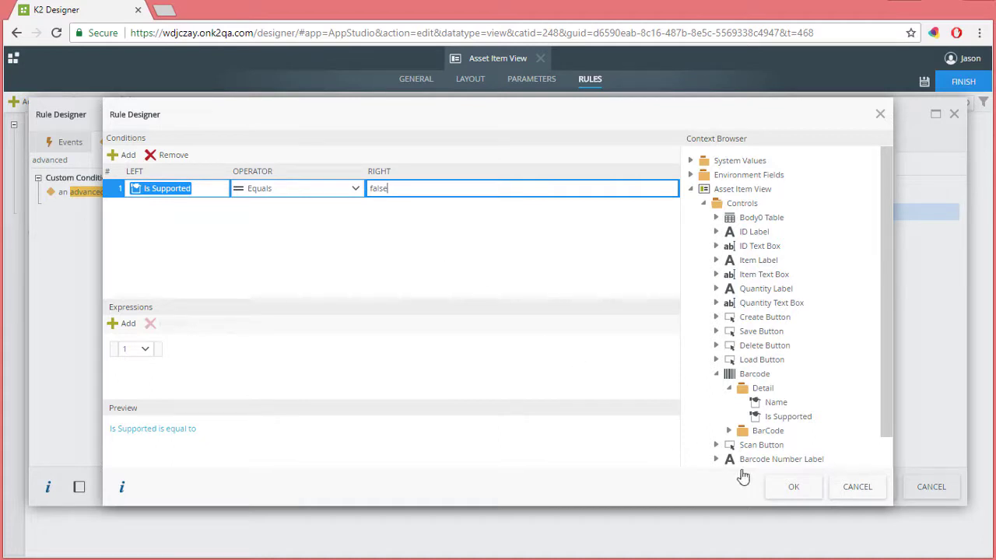
left_click(792, 487)
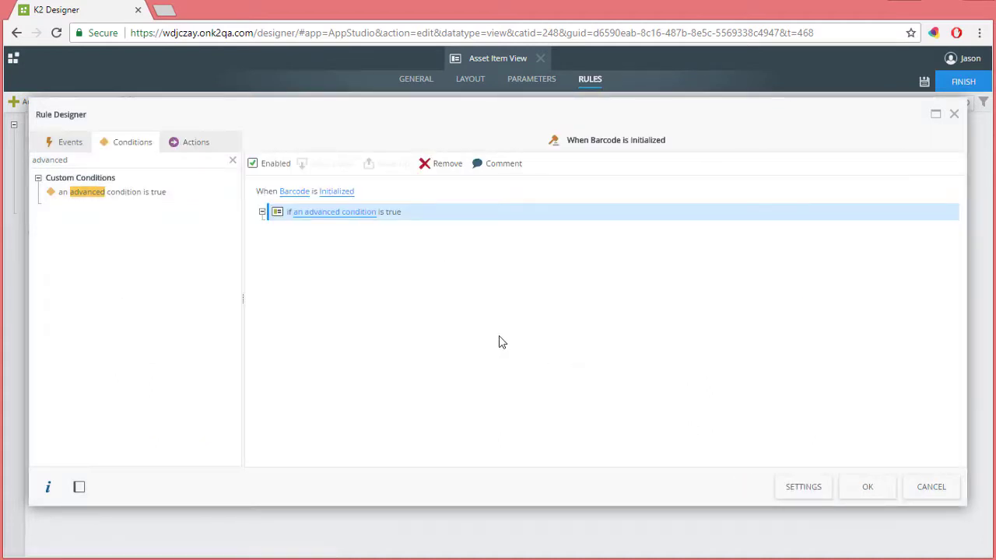
- Add a 'Show a message' action under the condition and set its type to Warning
left_click(190, 153)
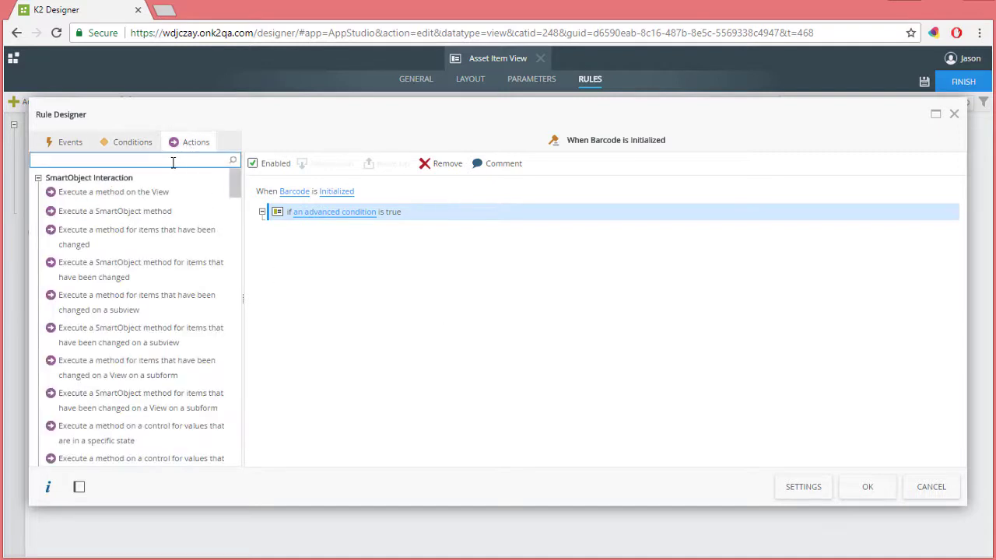
type("show")
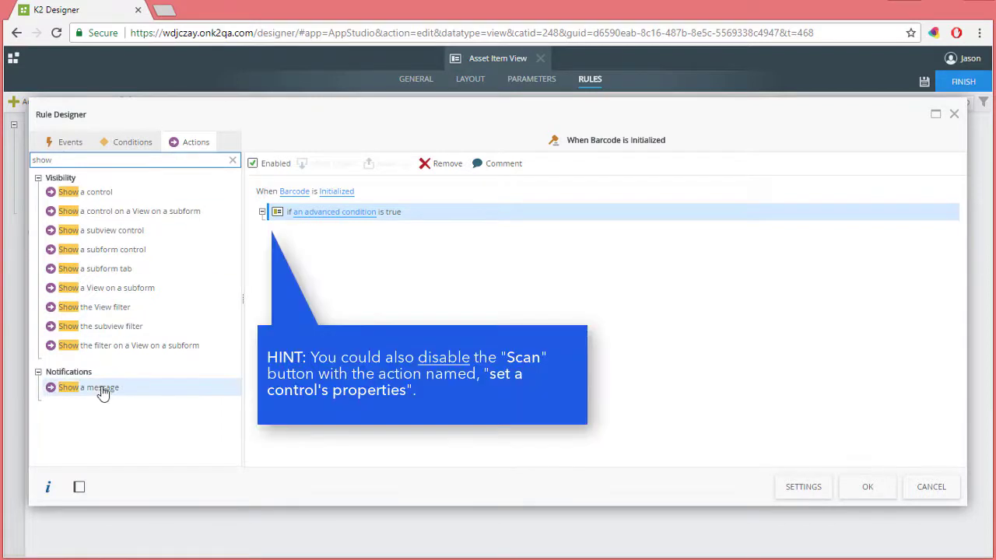
double_click(101, 389)
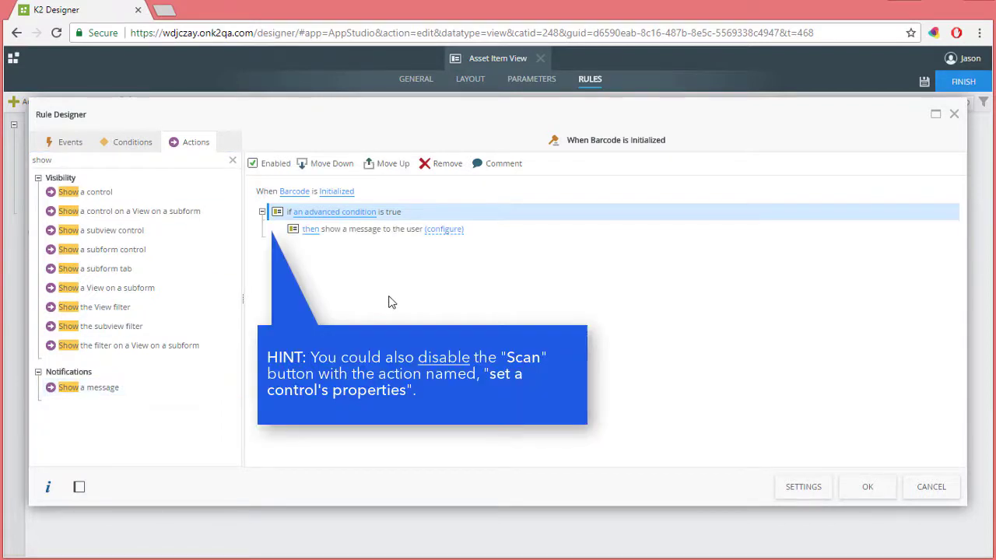
left_click(442, 230)
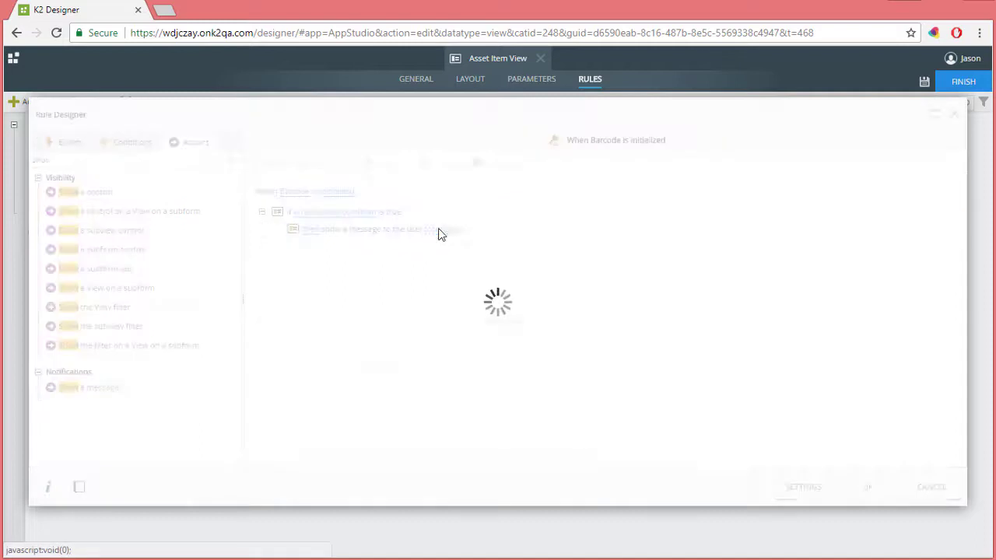
left_click(287, 185)
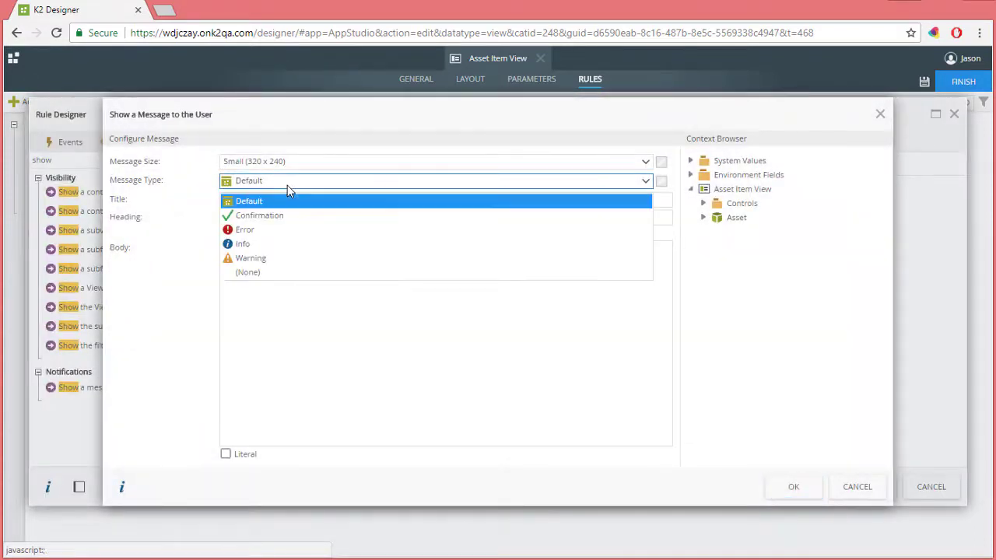
left_click(273, 259)
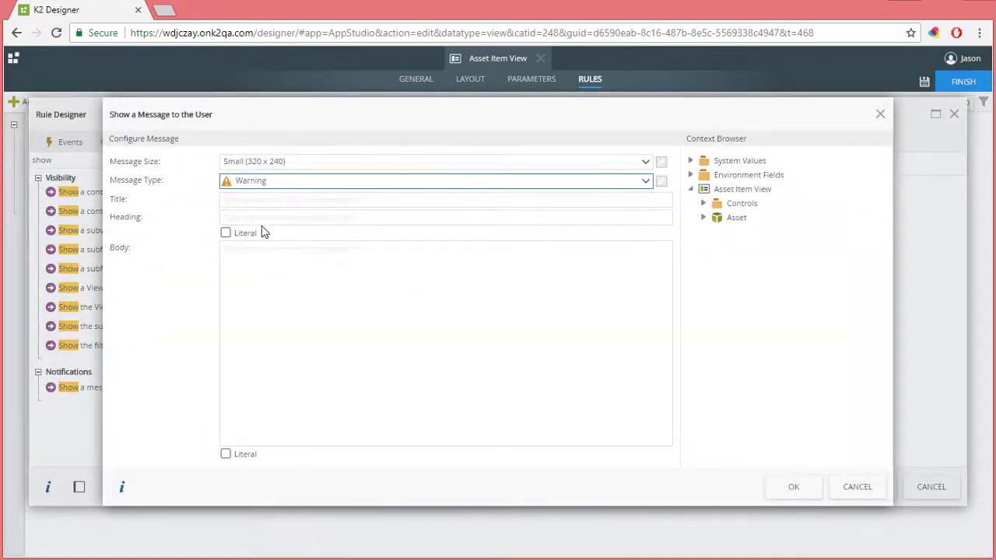
- Title the message 'Control not Supported', heading 'Barcode Control', with a pasted contact-IT body
left_click(257, 202)
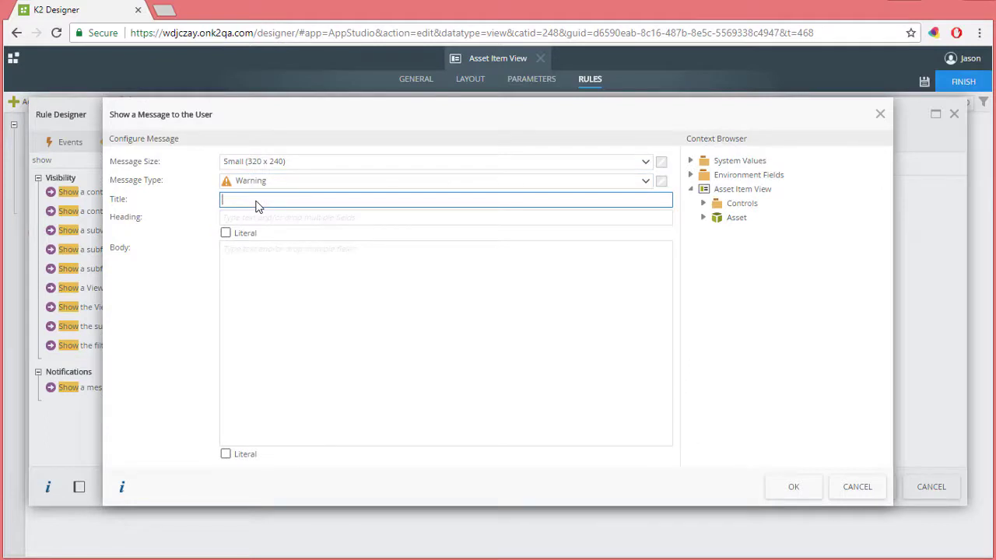
type("Control not Supported")
key("Tab")
type("Barcode Cont")
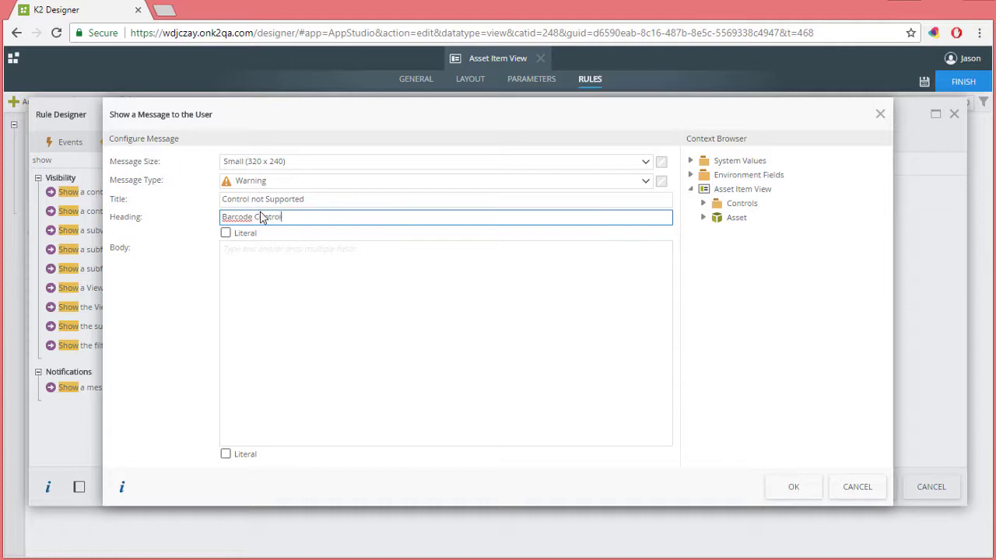
left_click(262, 282)
type("The Barcode control is not supported by your device. Please contact IT for more help.")
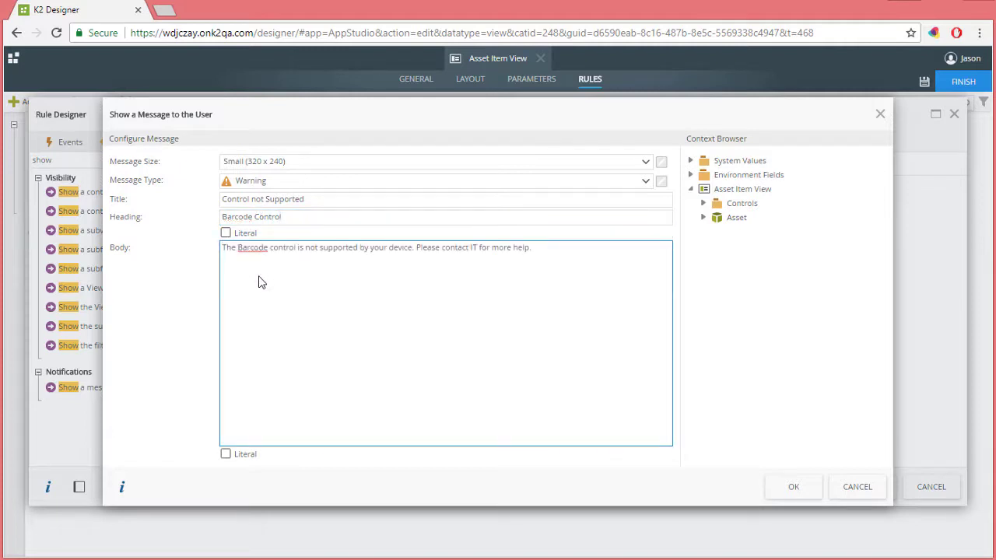
left_click(780, 486)
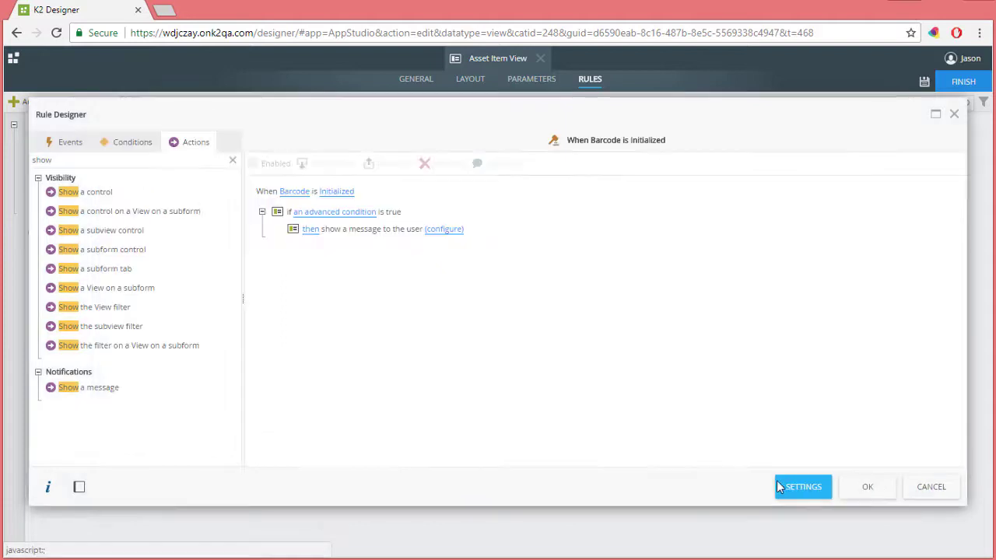
- Save the Barcode Initialized rule and start a rule triggered when Scan Button is clicked
left_click(881, 492)
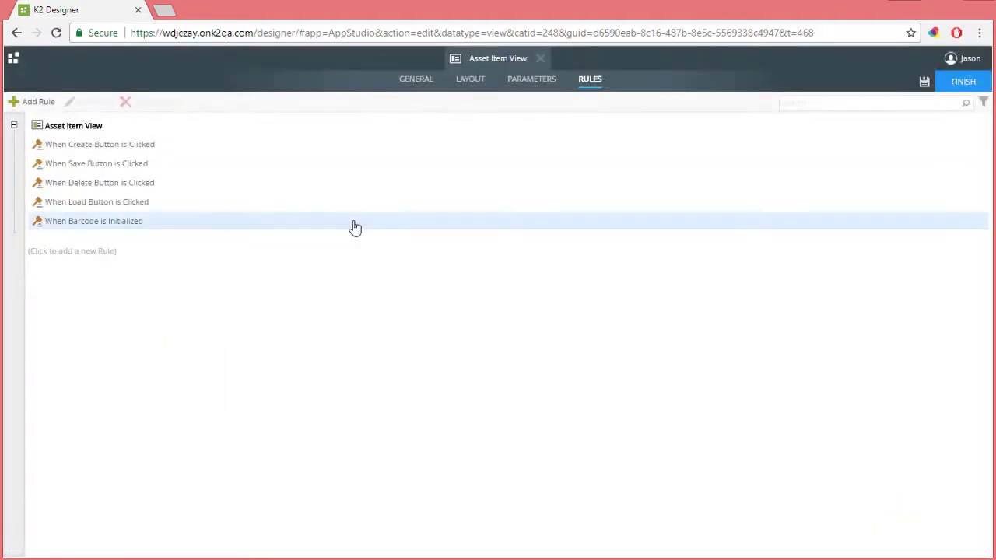
left_click(41, 103)
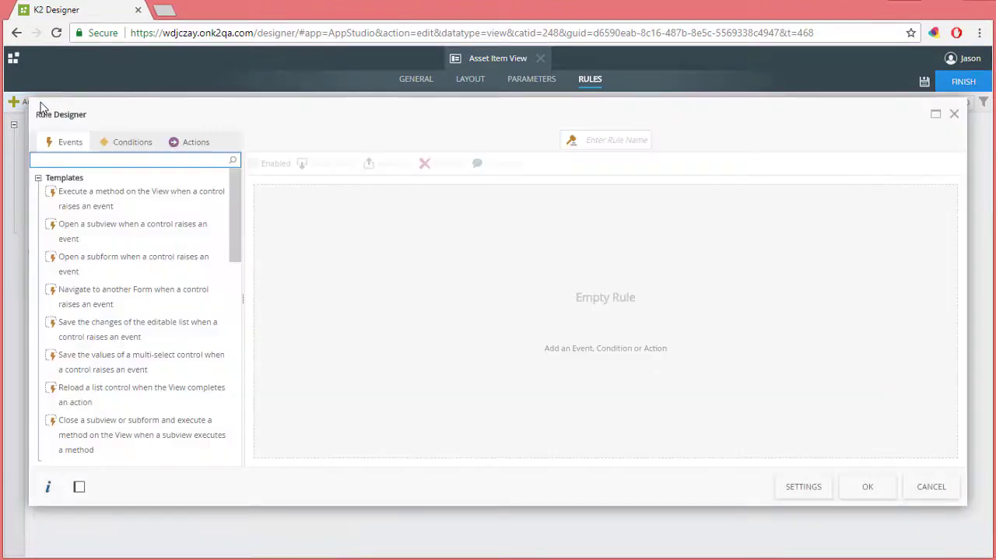
type("when a control")
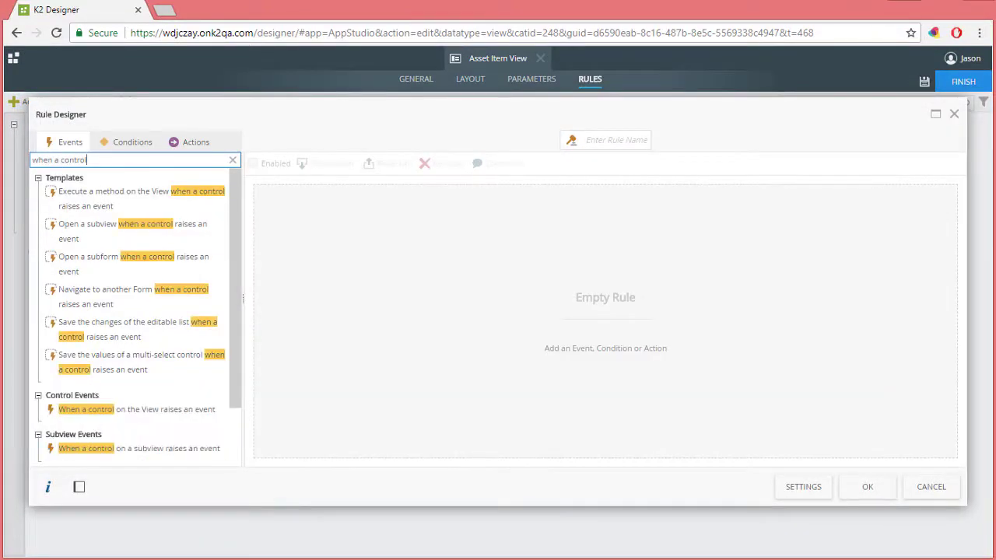
left_click(149, 412)
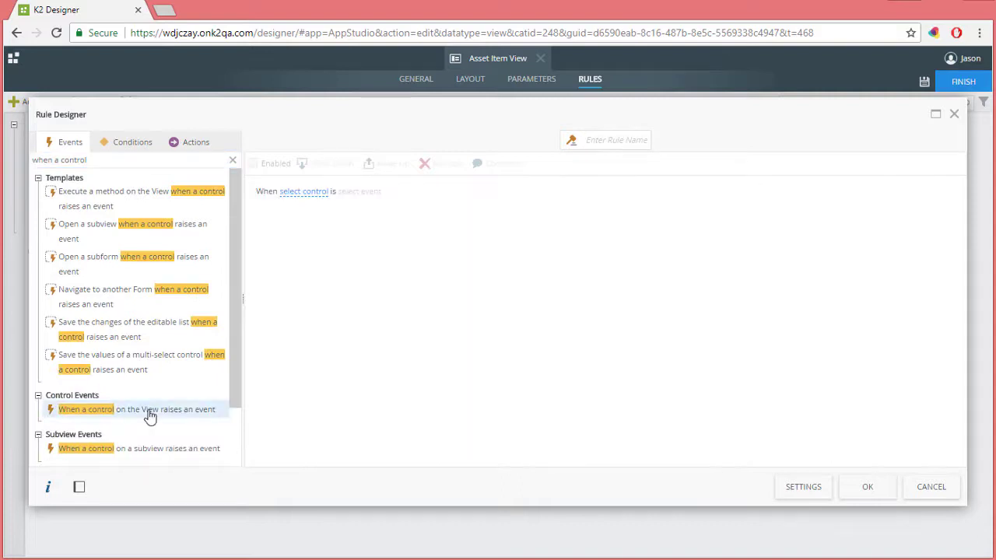
left_click(303, 197)
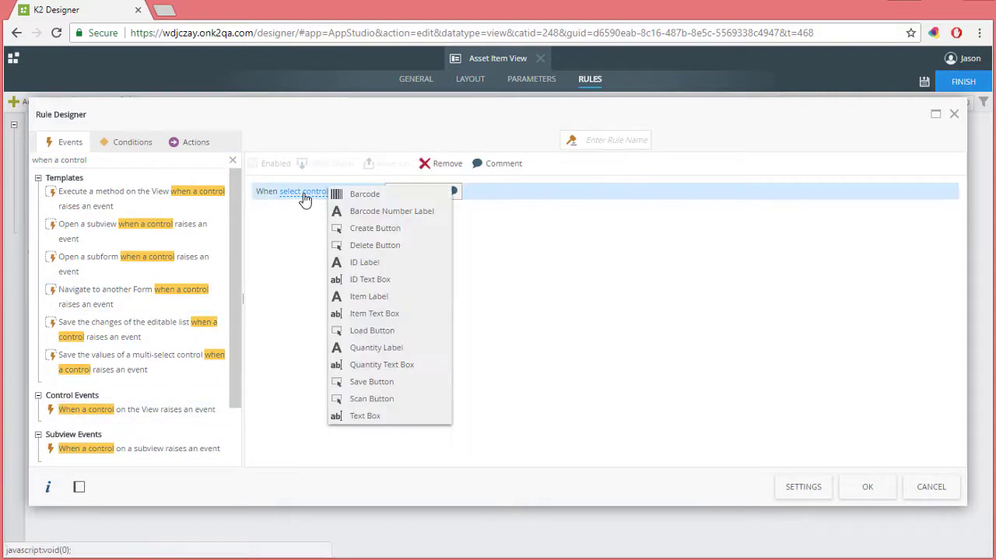
left_click(356, 400)
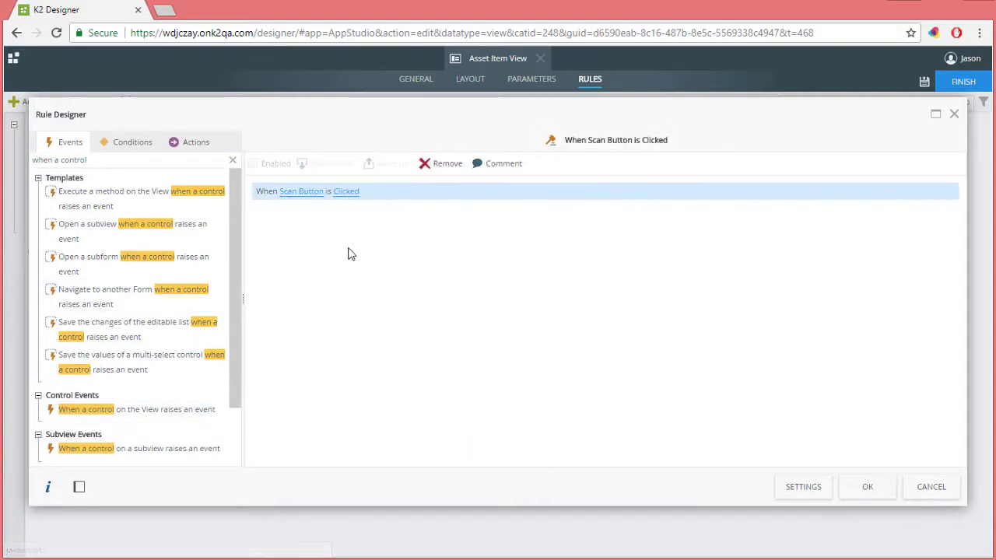
- Add an advanced condition checking that Barcode > Detail > Is Supported equals true
left_click(134, 144)
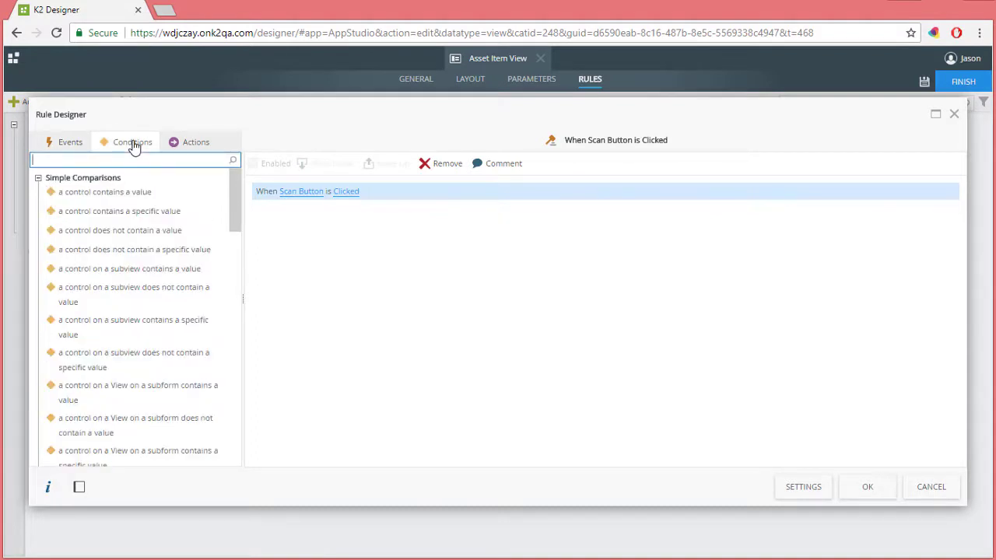
type("advanced")
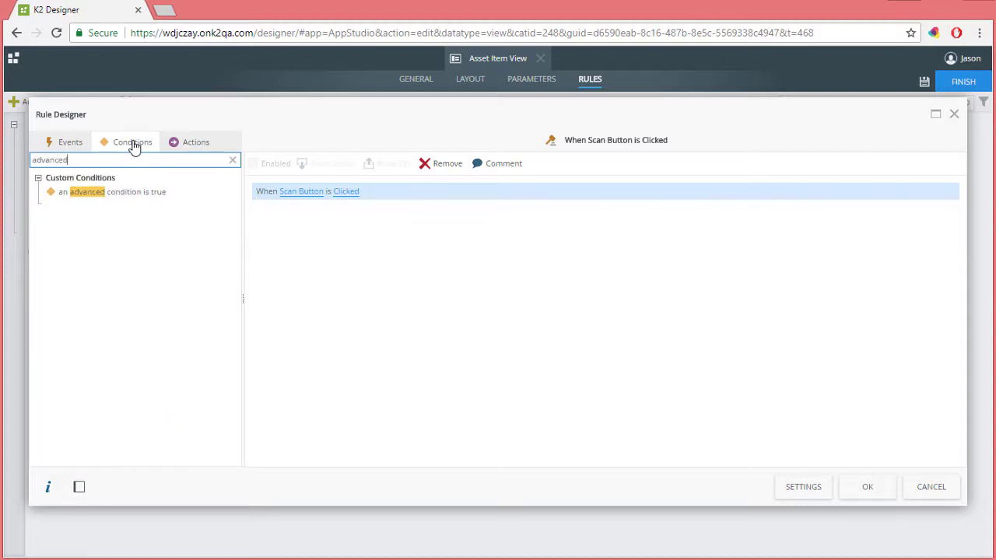
double_click(133, 191)
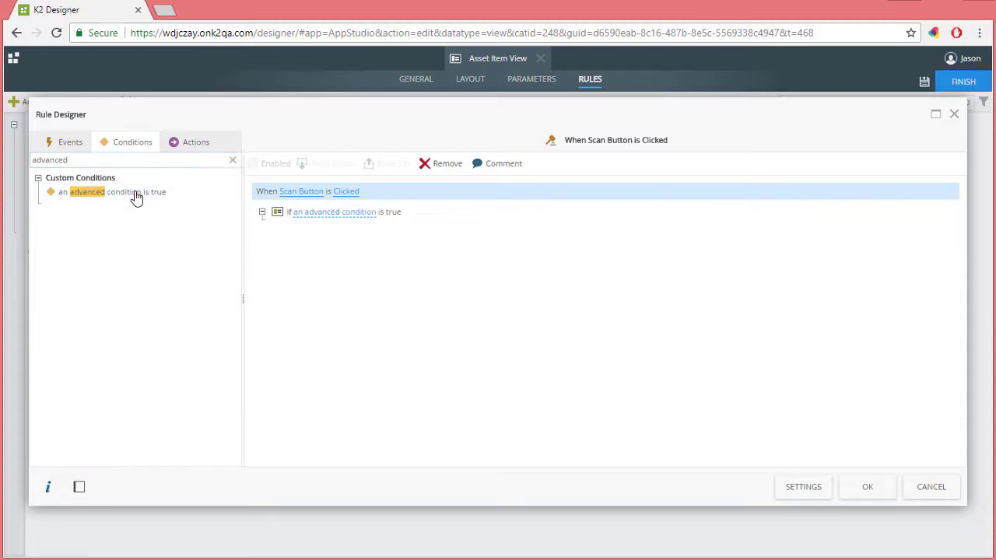
left_click(332, 215)
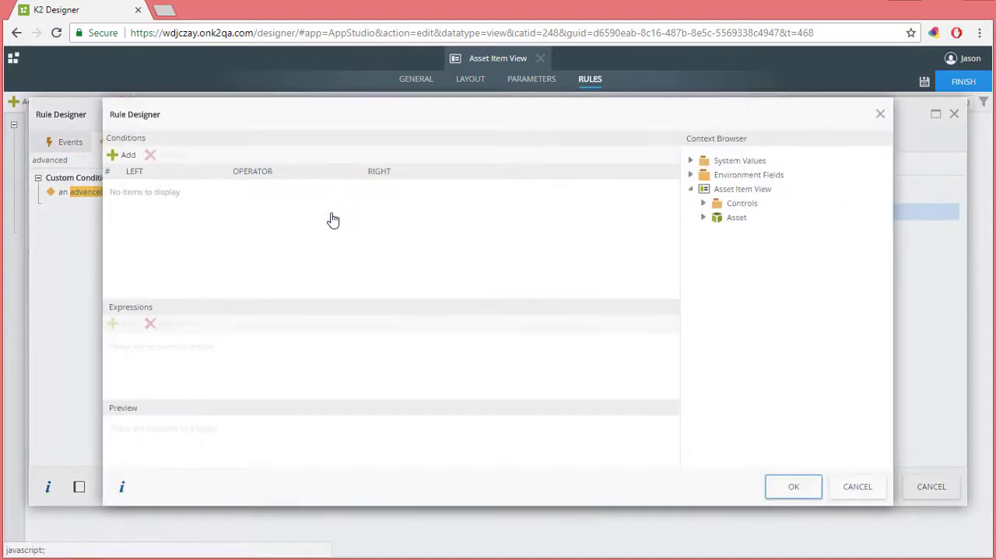
left_click(124, 156)
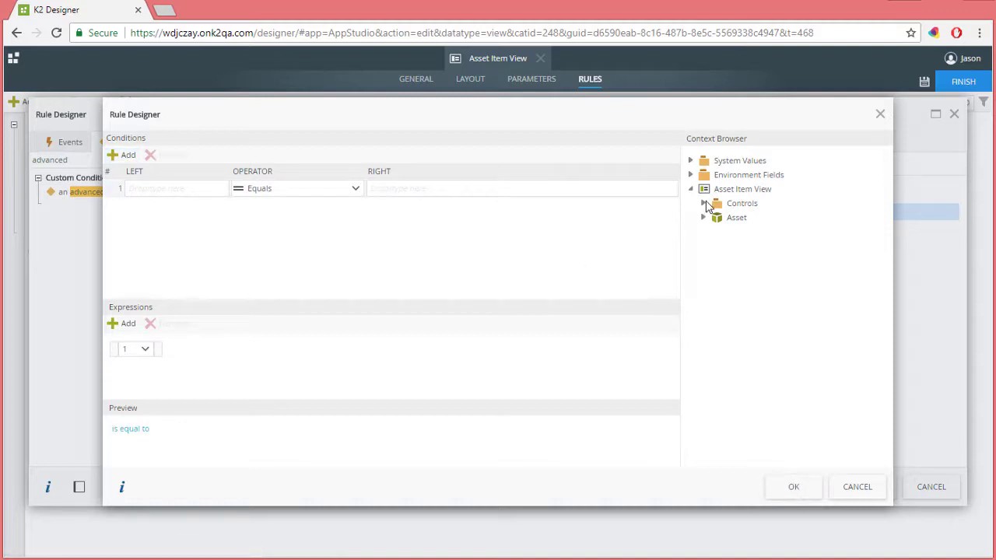
left_click(705, 203)
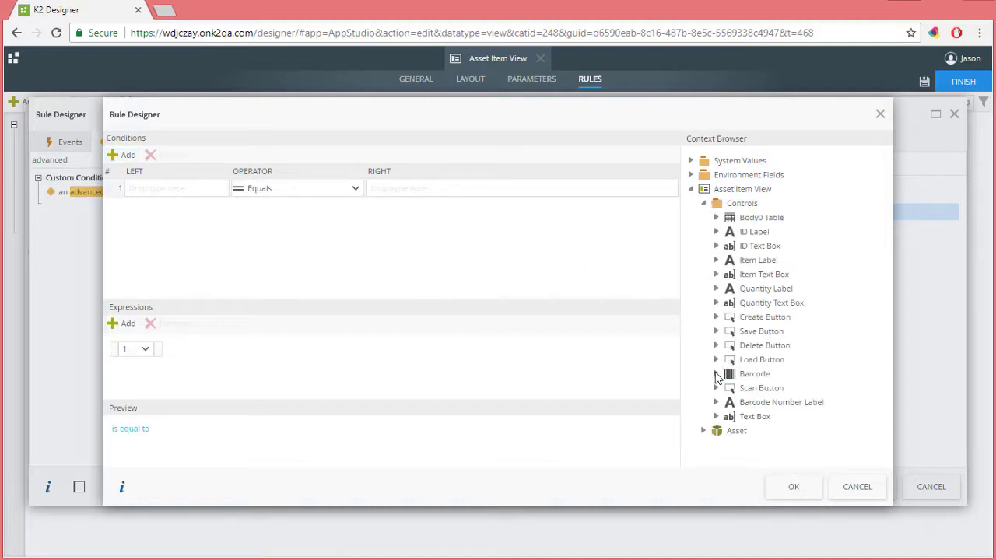
left_click(716, 374)
left_click(729, 388)
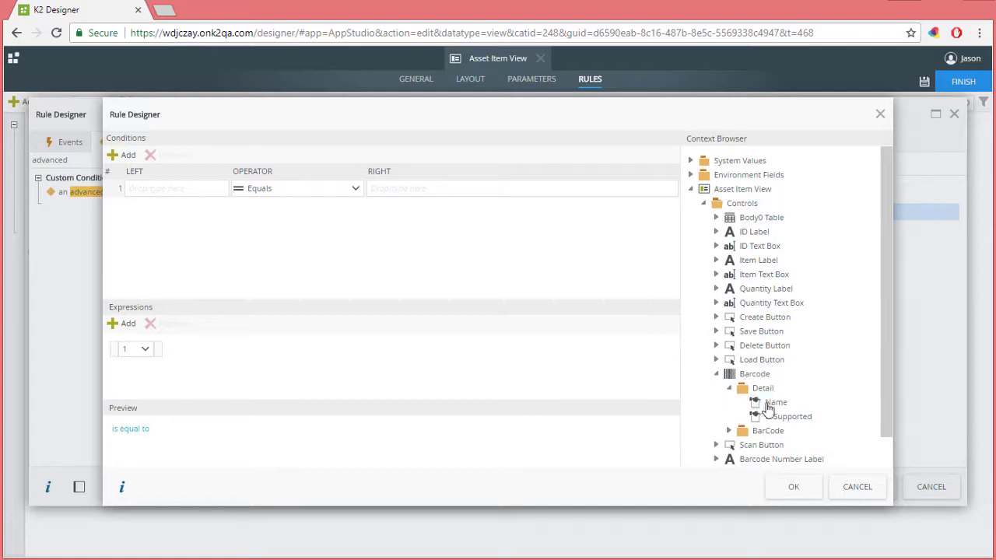
left_click_drag(787, 416, 194, 194)
left_click(439, 189)
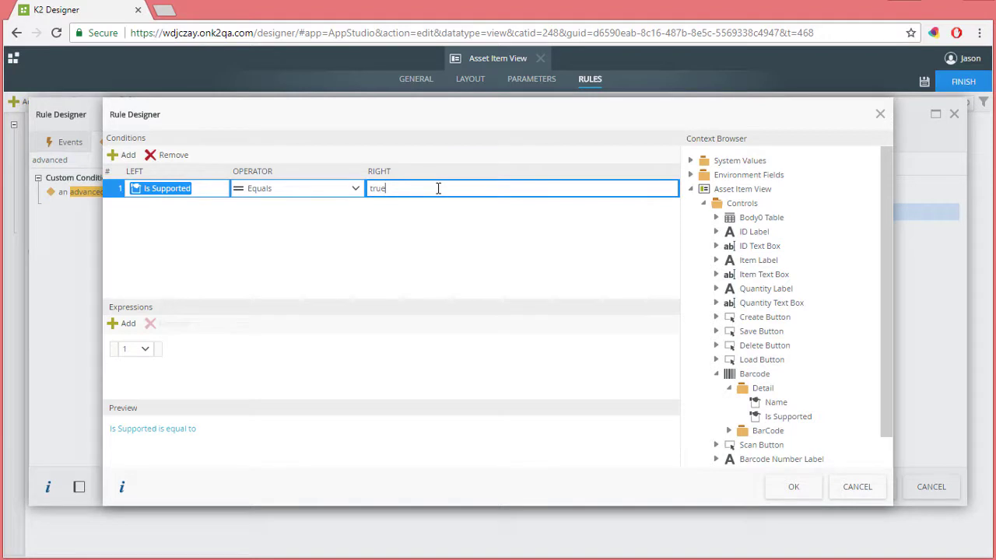
left_click(794, 488)
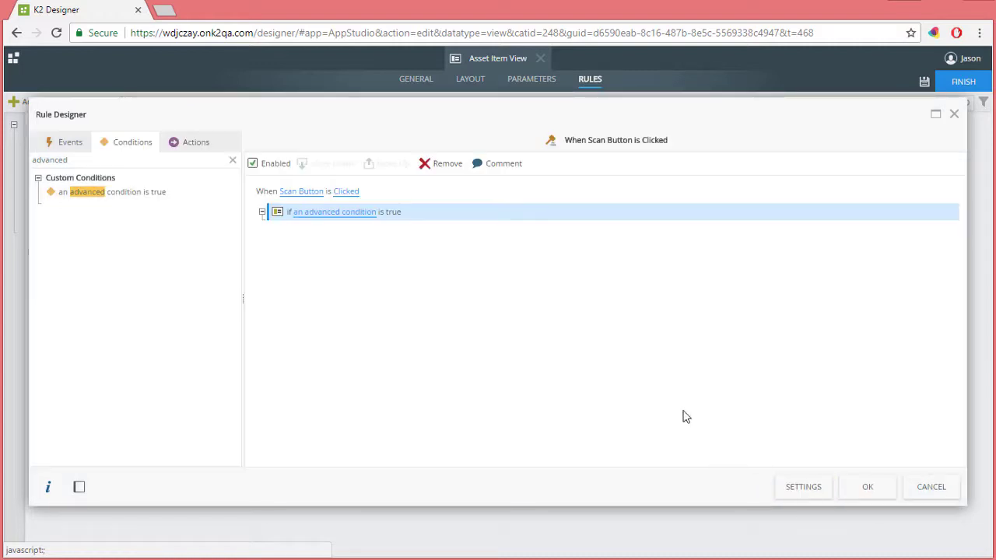
- Add an 'Execute a control's method' action running Barcode's Scan method, then save the rule
left_click(195, 146)
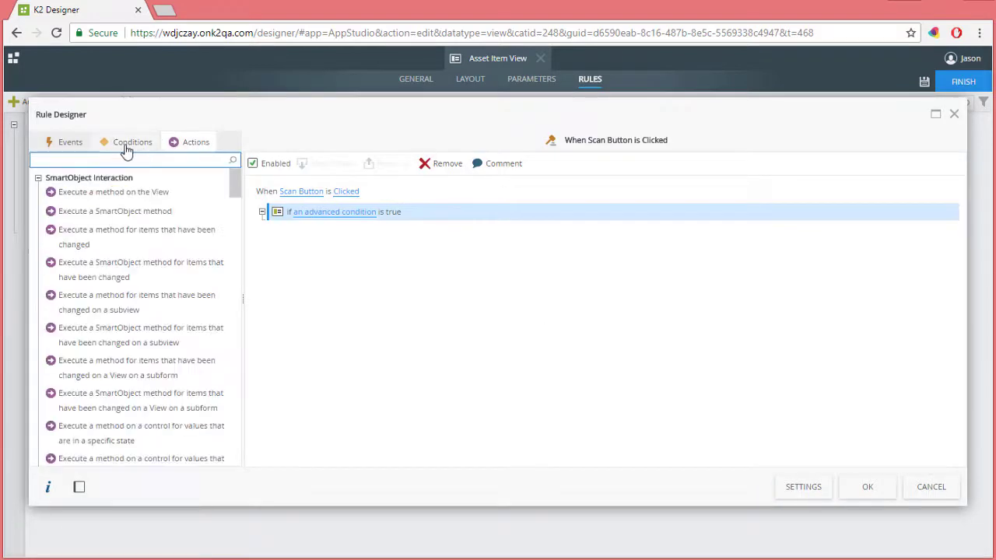
type("execute a control")
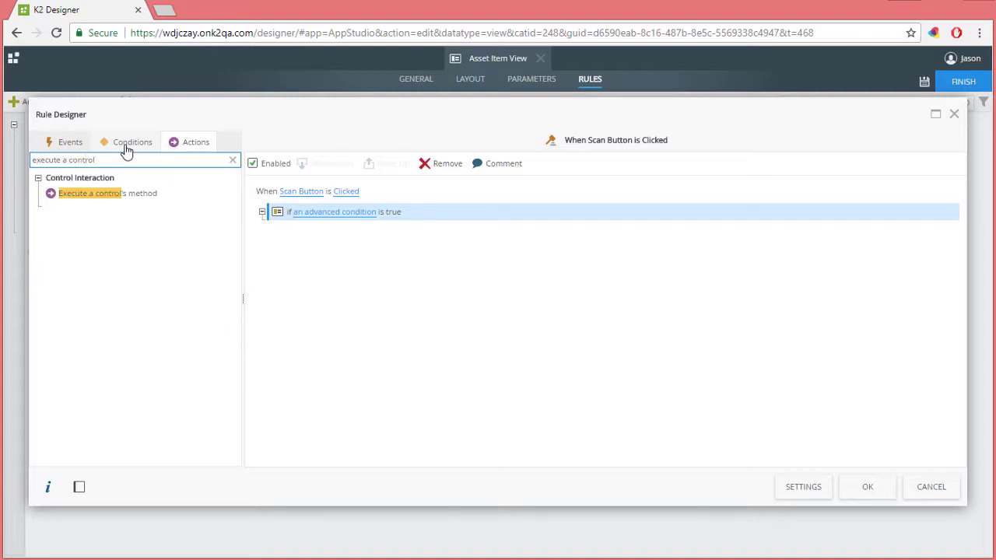
double_click(146, 196)
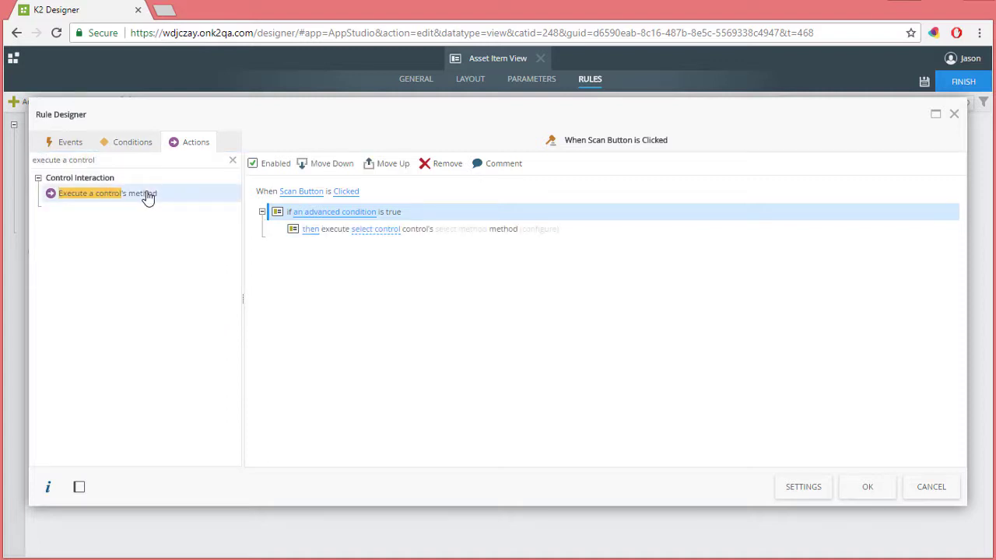
left_click(378, 232)
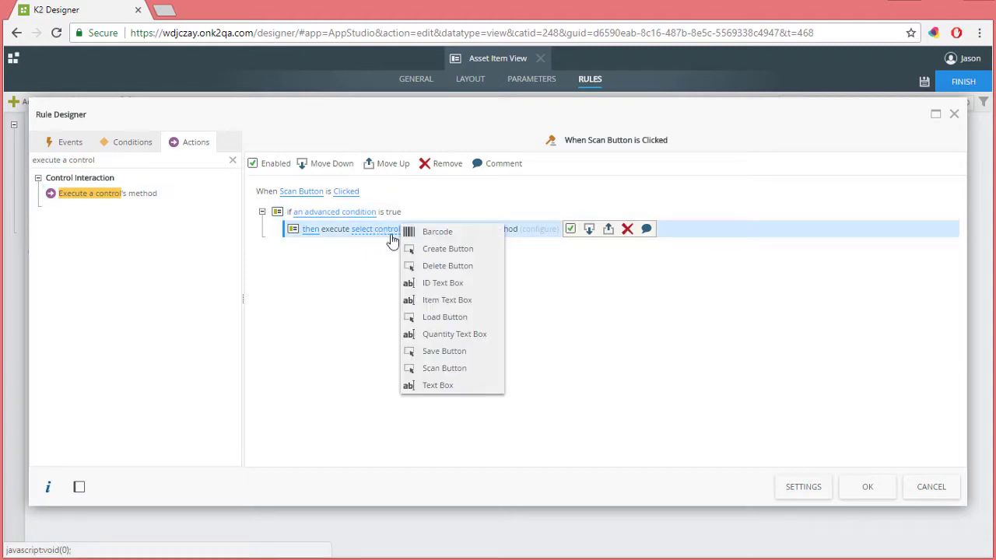
left_click(441, 232)
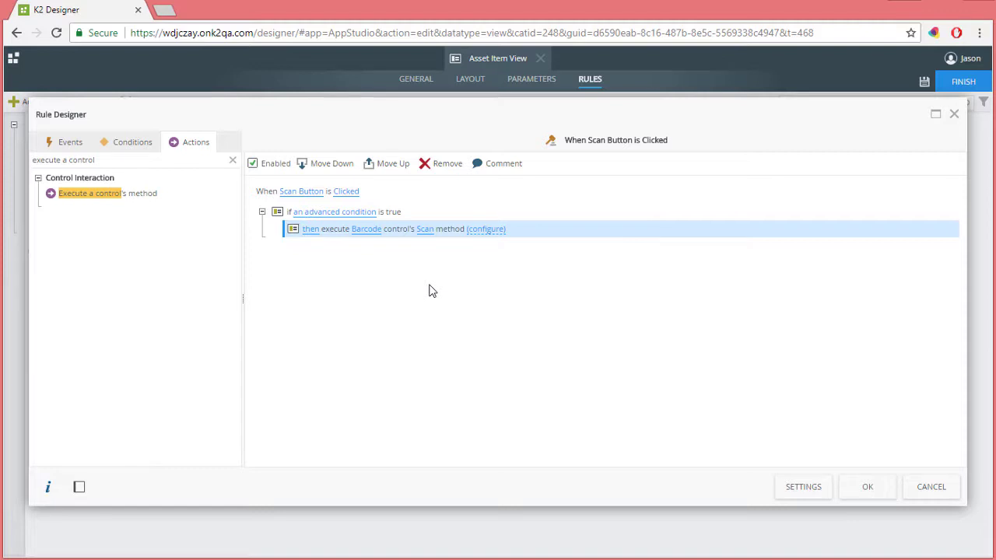
left_click(866, 488)
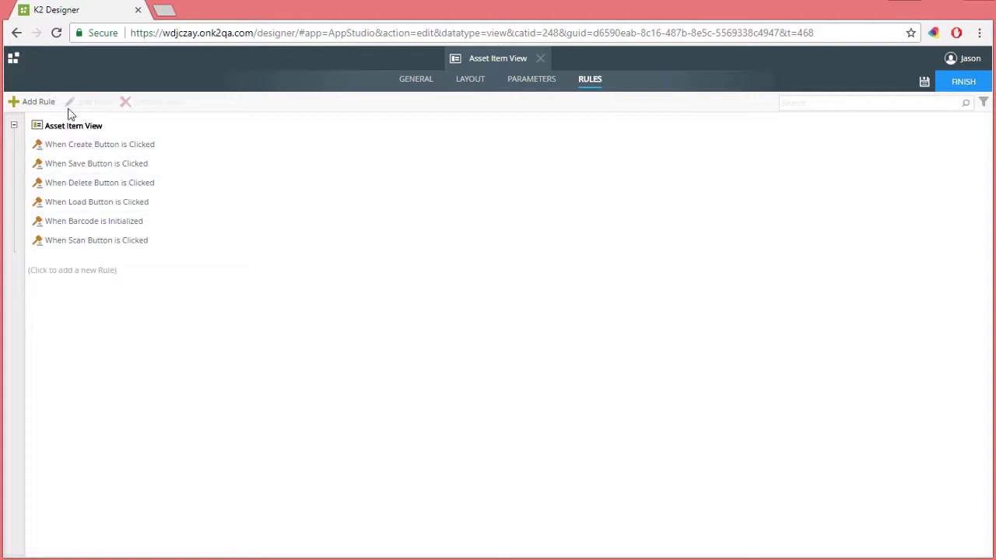
- Start a new view rule triggered when the Barcode control raises its Changed event
left_click(38, 107)
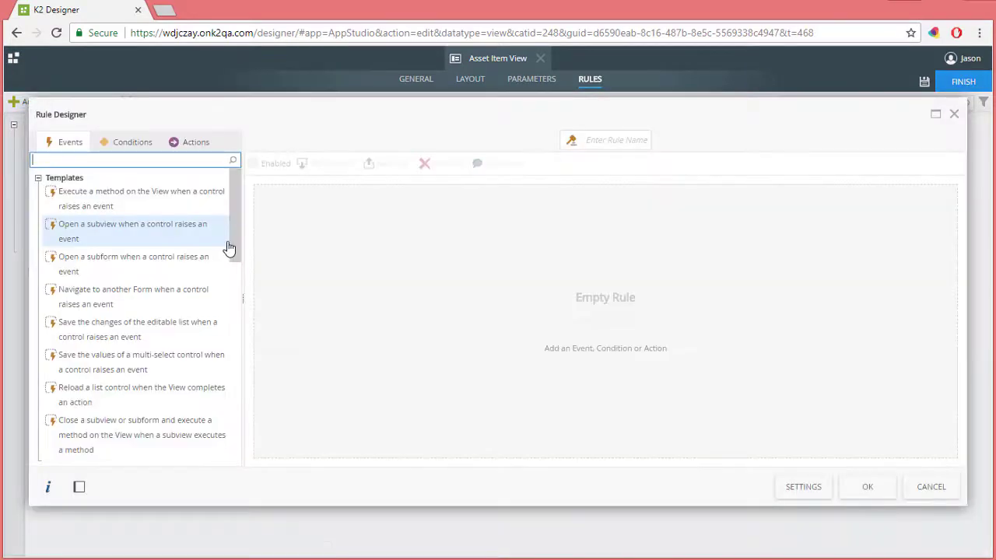
type("when a control")
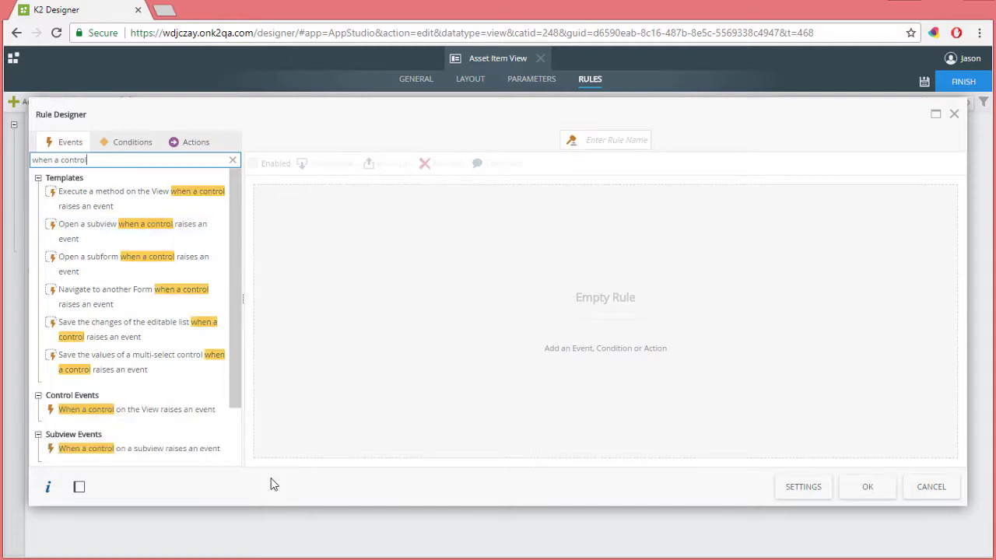
left_click(166, 413)
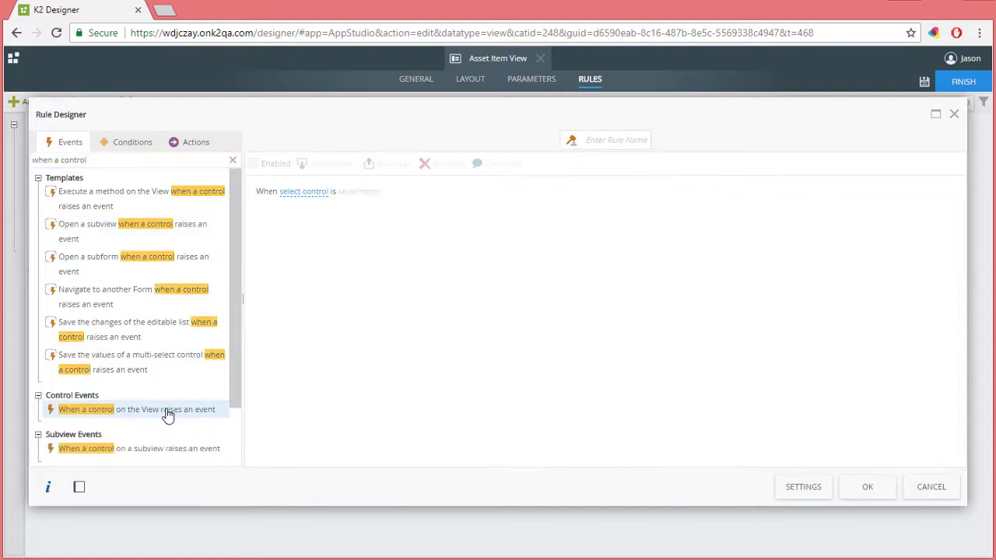
left_click(298, 198)
left_click(363, 196)
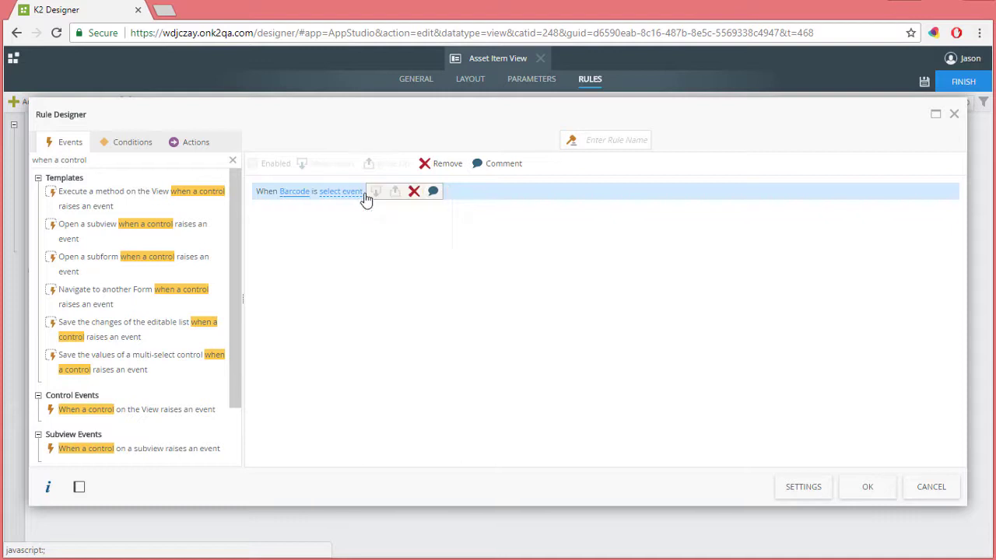
left_click(340, 195)
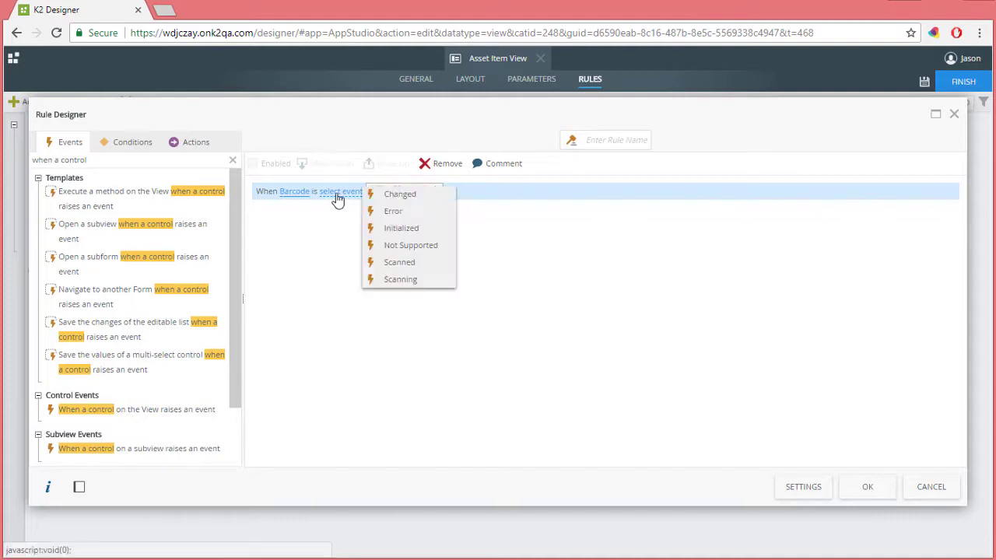
left_click(399, 196)
- Add a Transfer data action mapping the Barcode's BarCode Value into the Text Box
left_click(196, 142)
type("tr")
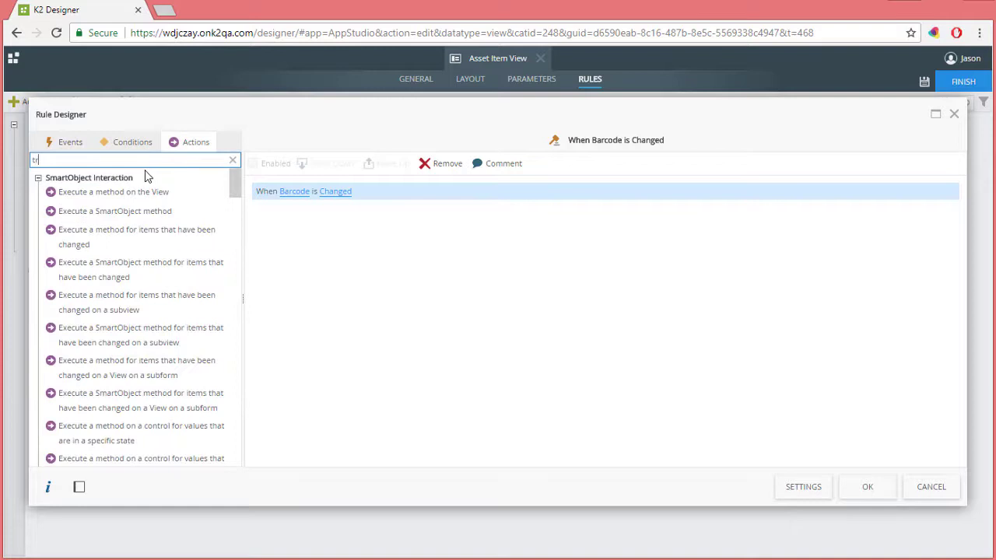
type("ansfer")
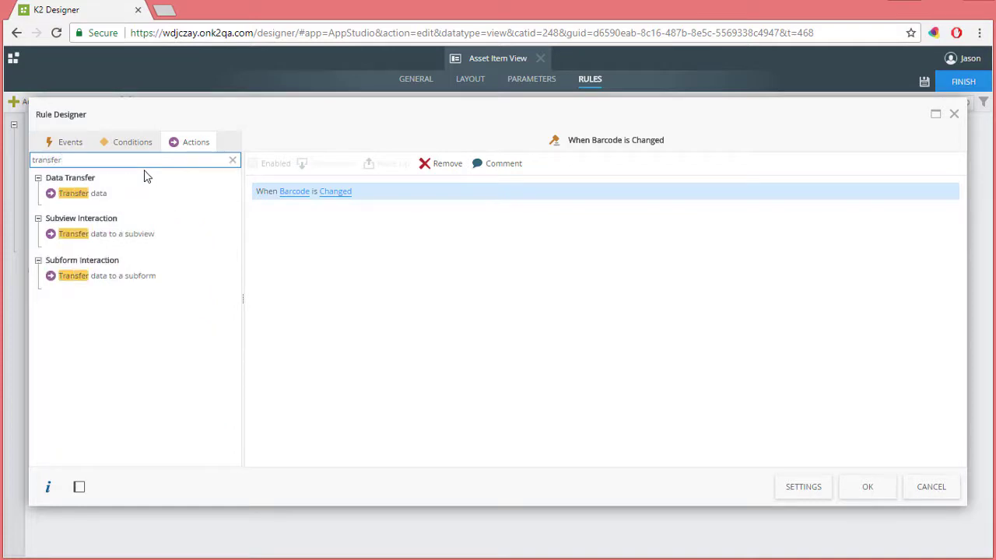
left_click(108, 193)
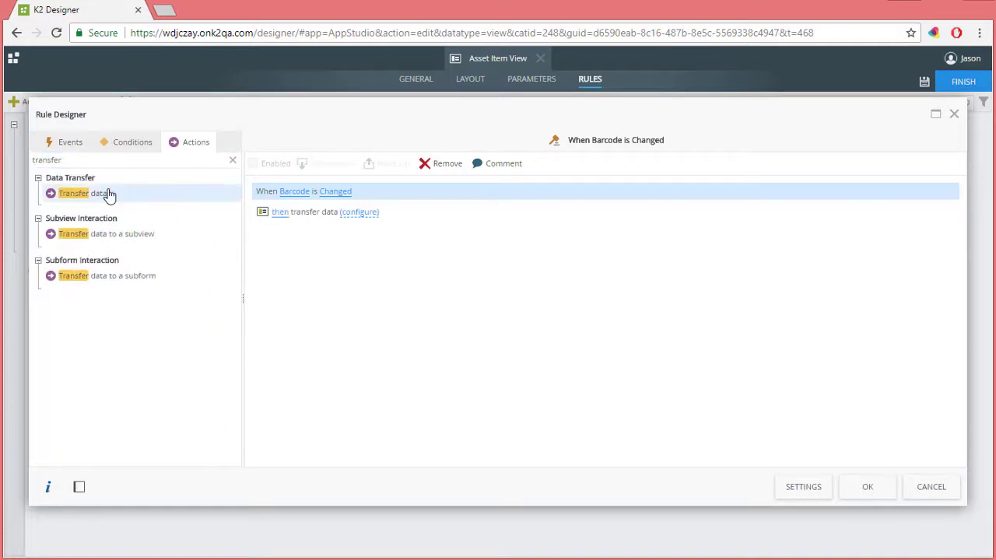
left_click(360, 215)
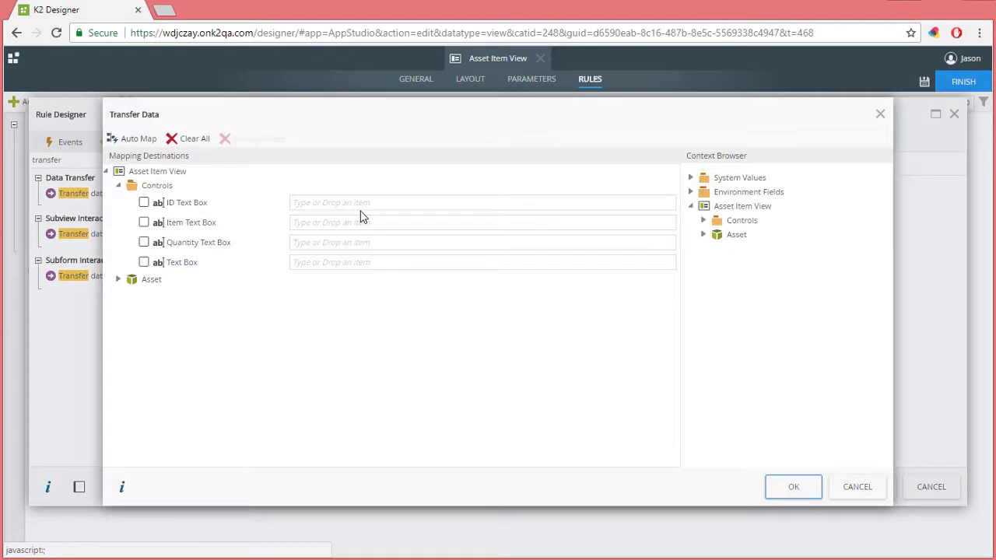
left_click(703, 221)
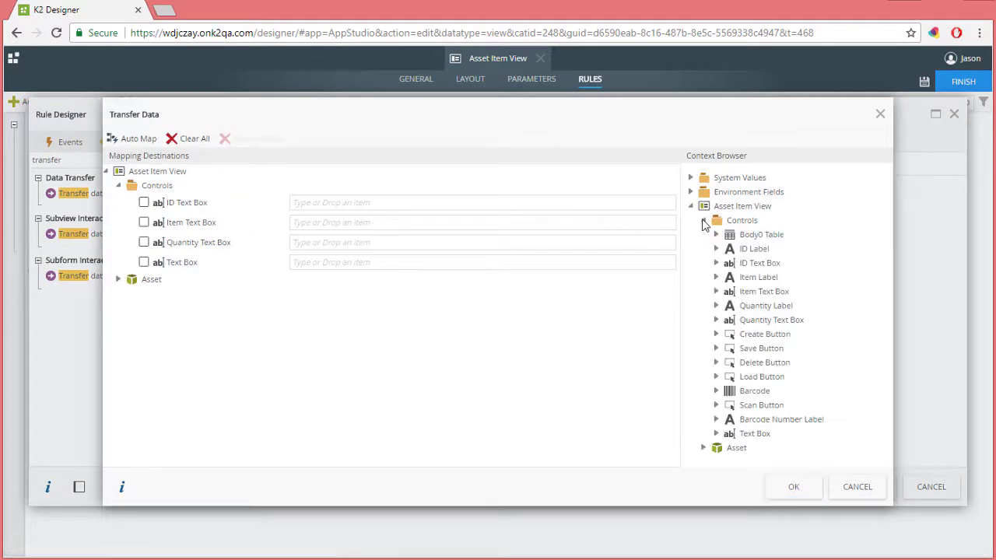
left_click(716, 392)
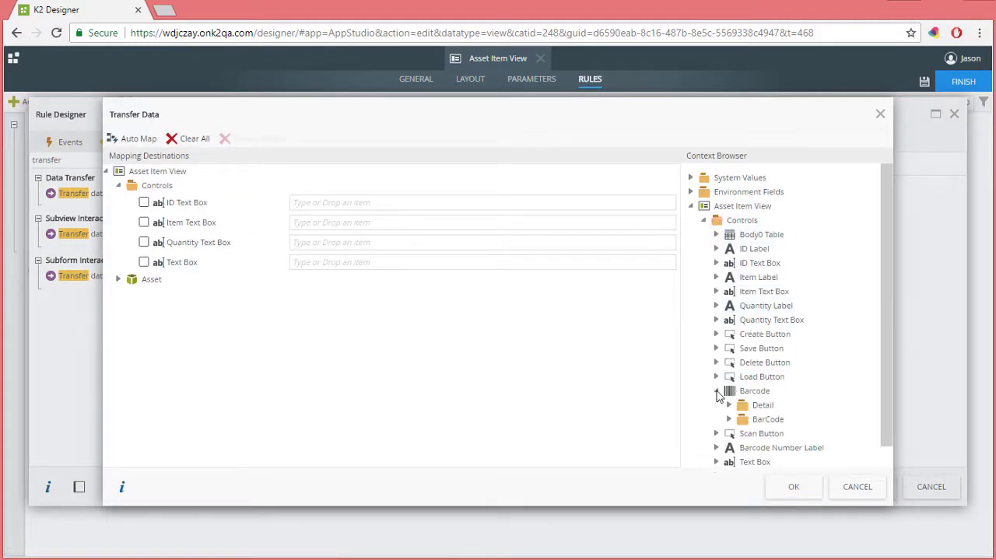
left_click(730, 421)
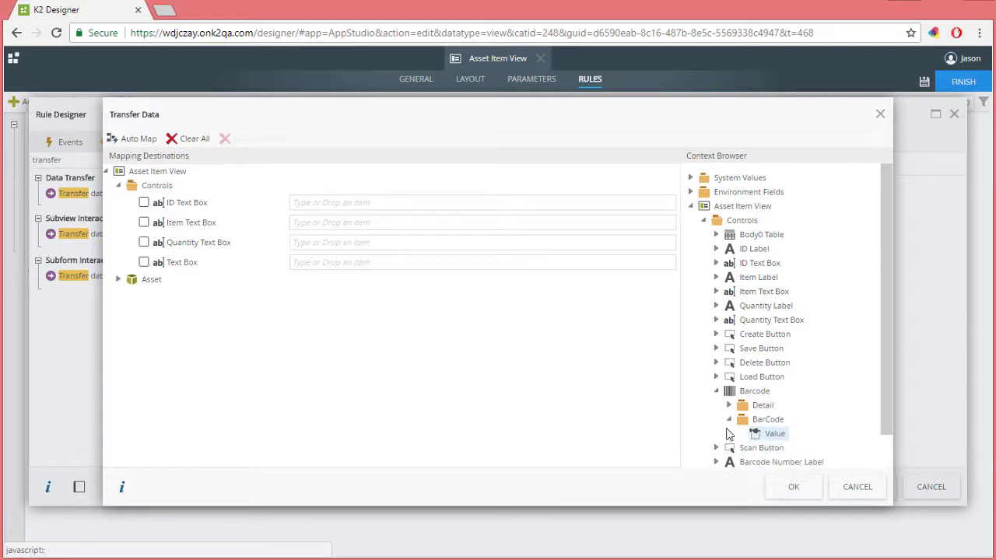
left_click_drag(732, 433, 383, 261)
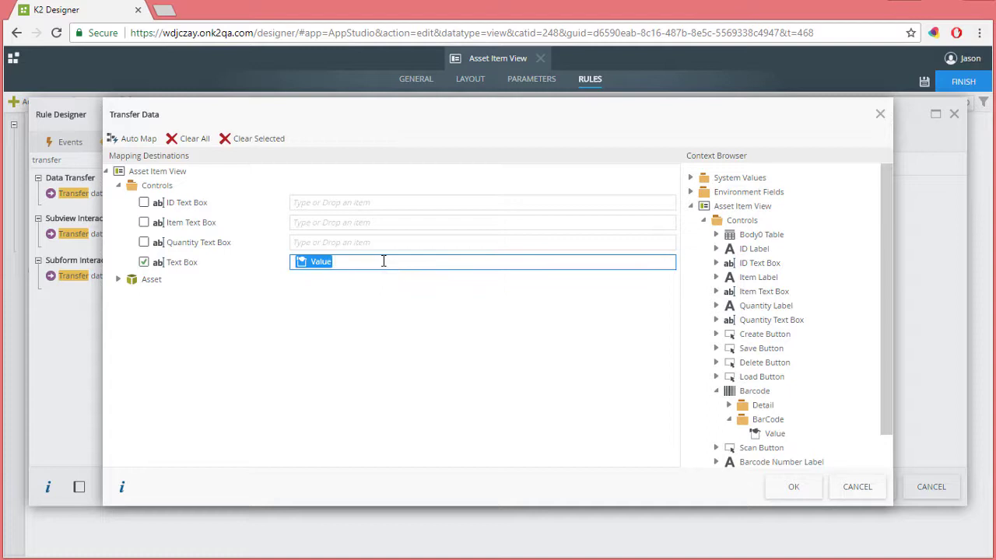
left_click(791, 488)
- Save the new rule and the Asset Item View, then check it in as version 3.0
left_click(869, 491)
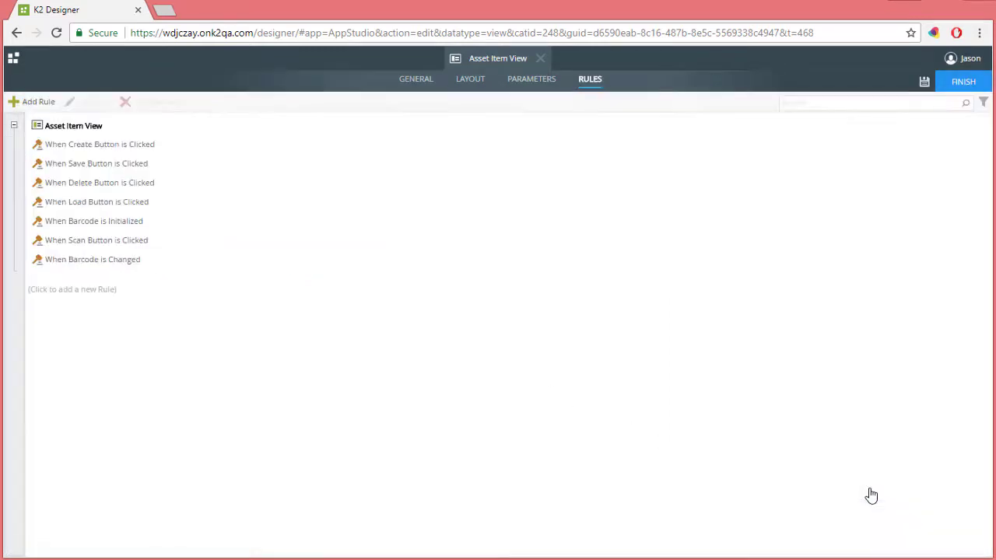
left_click(958, 85)
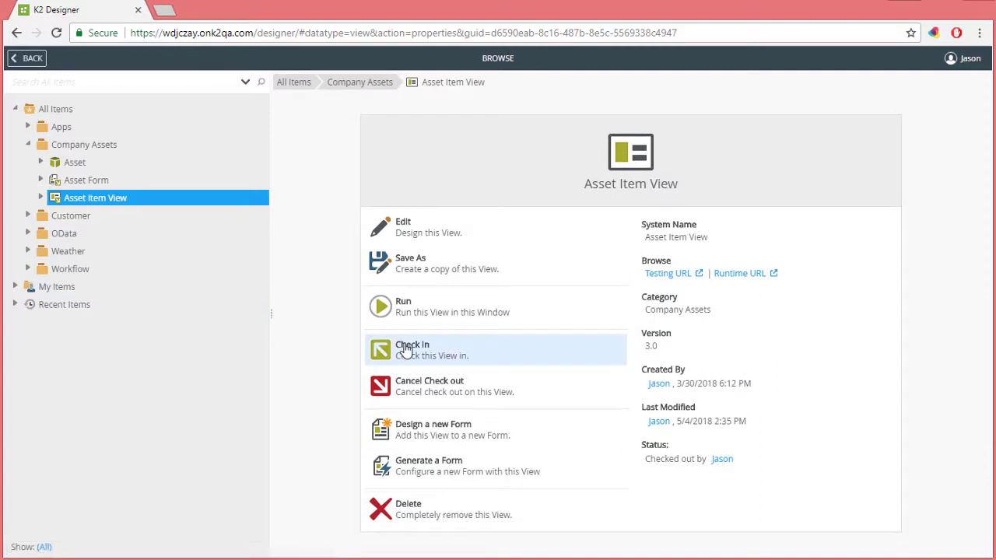
left_click(405, 350)
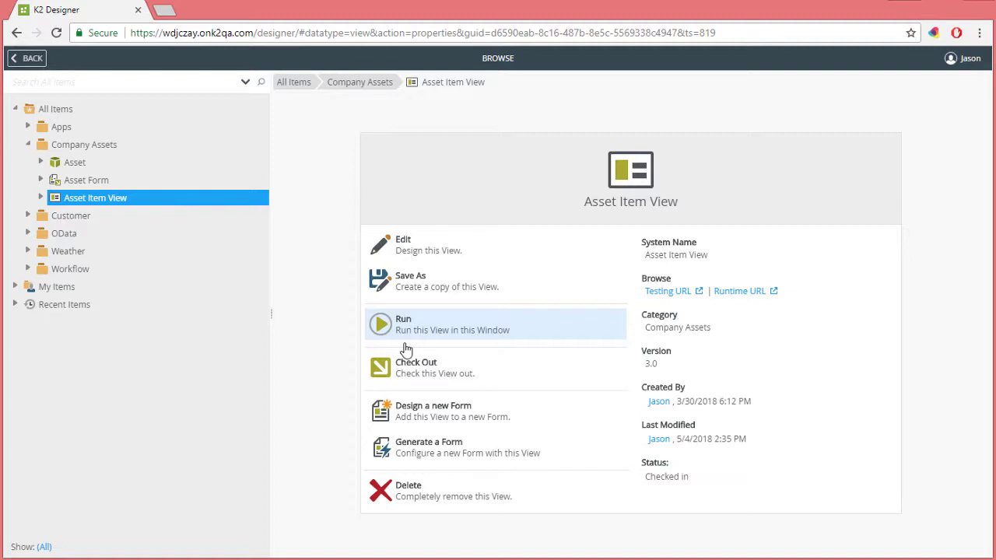
- Tick Application Form in the Asset Form's advanced settings, then finish and check it in
left_click(92, 182)
left_click(400, 246)
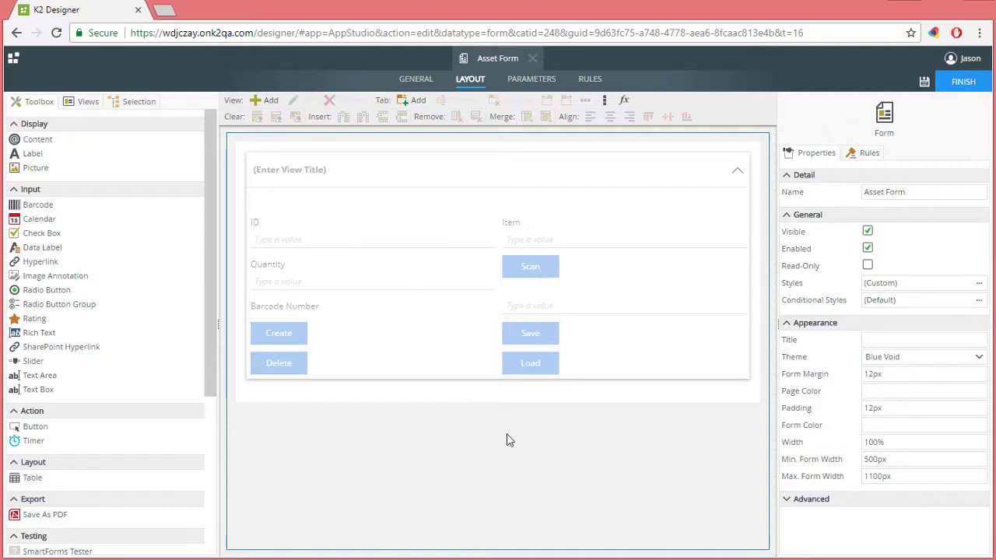
left_click(789, 501)
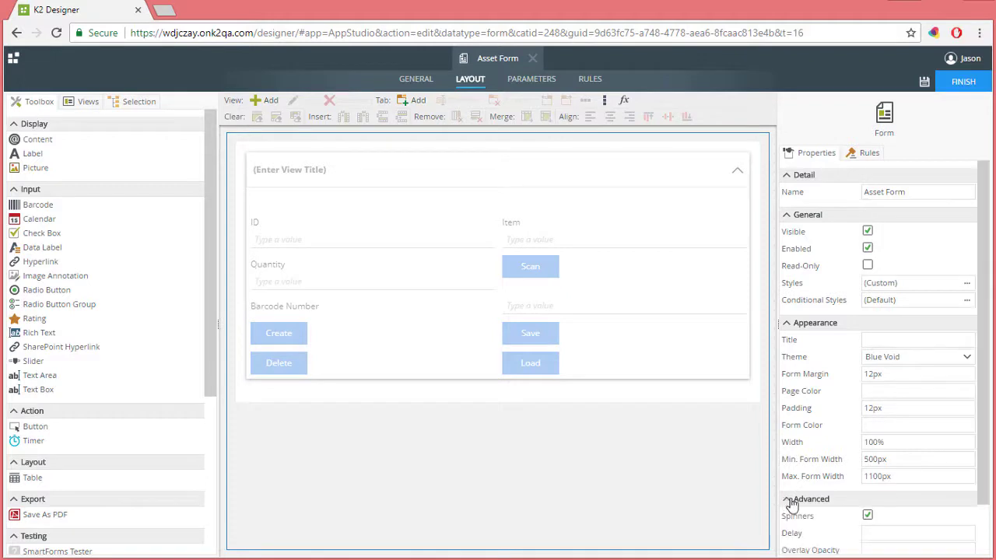
left_click_drag(985, 434, 982, 488)
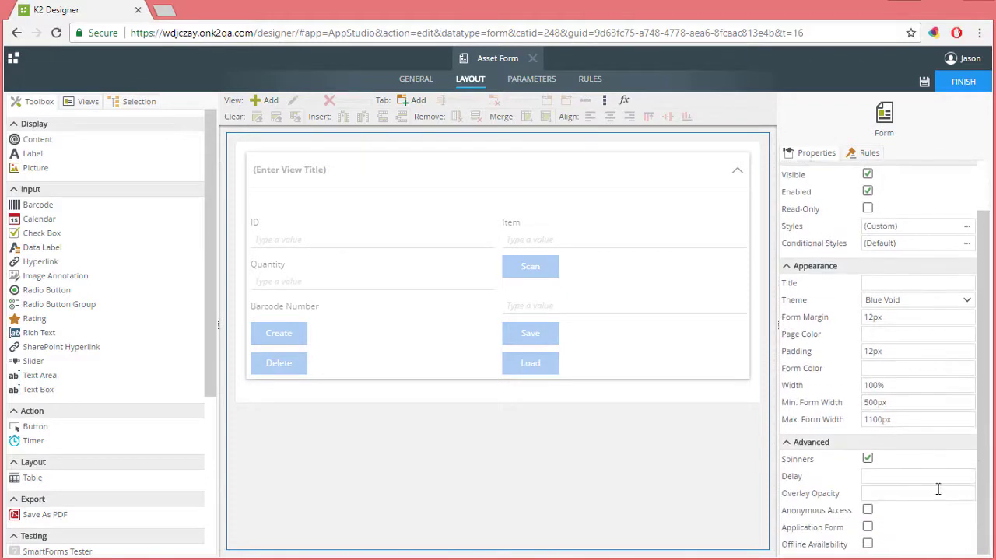
left_click(868, 528)
left_click(964, 81)
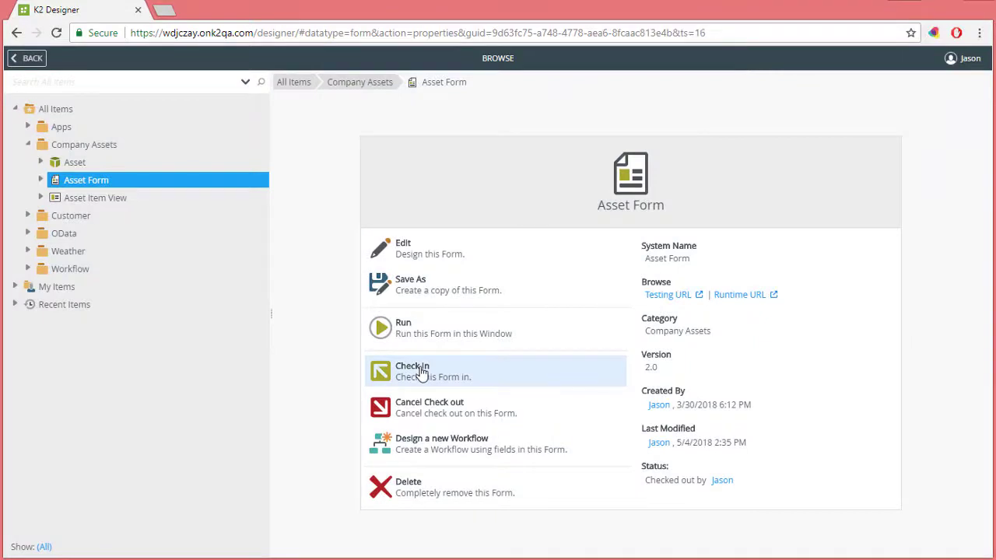
left_click(420, 374)
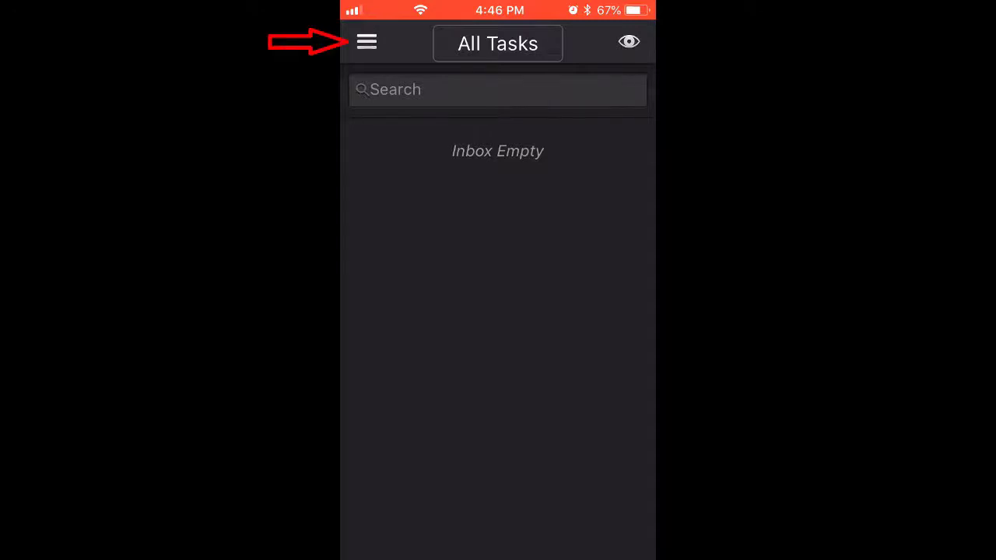
- Go from the workspace navigation menu to the app's Forms list
left_click(367, 42)
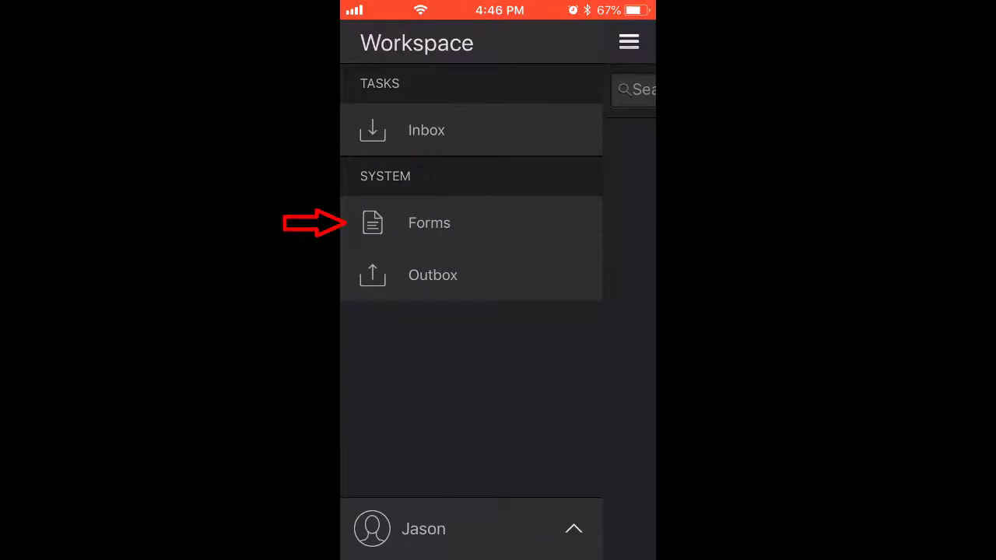
left_click(428, 222)
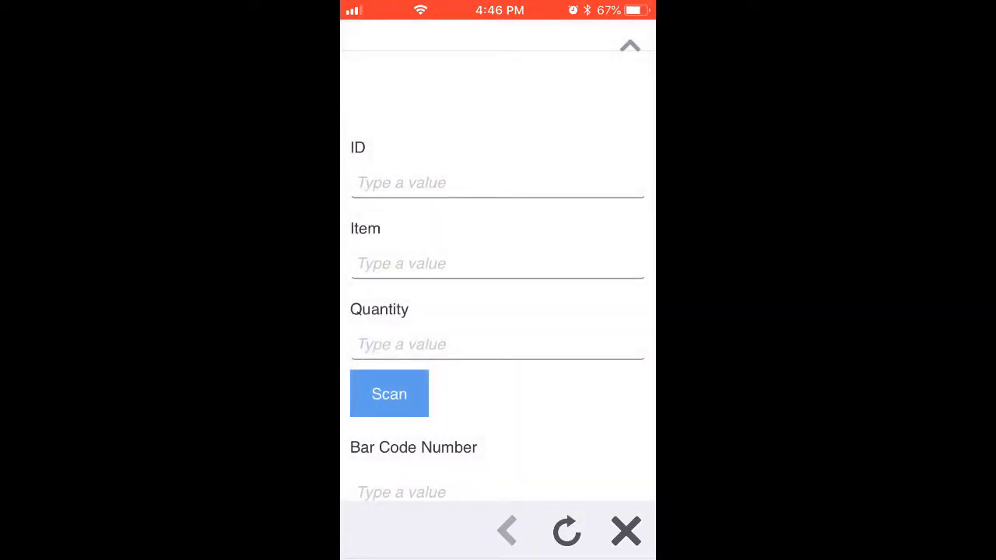
- Paste 'Toshiba Drive 750GB' into Item, enter Quantity 1, and scan the drive's barcode
left_click(405, 263)
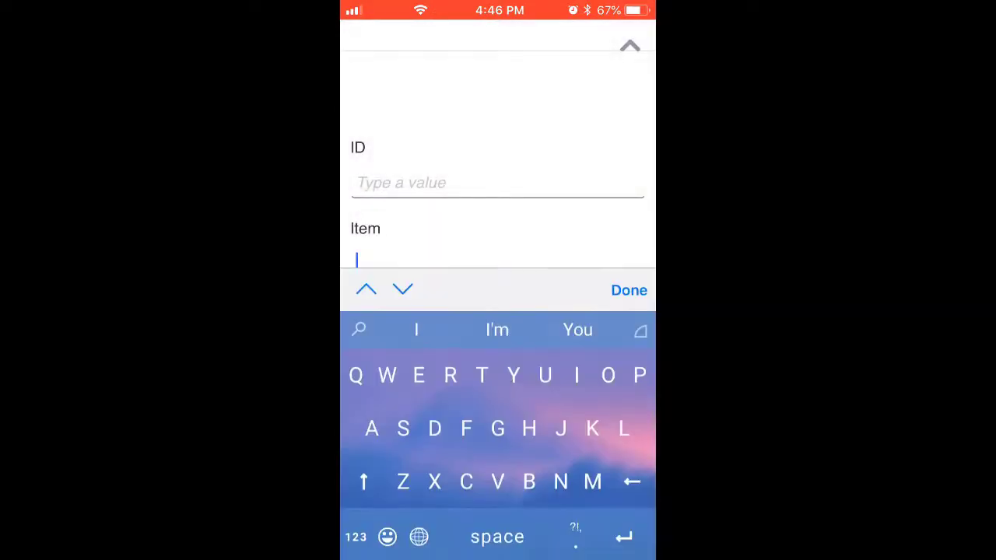
left_click(358, 260)
left_click(385, 217)
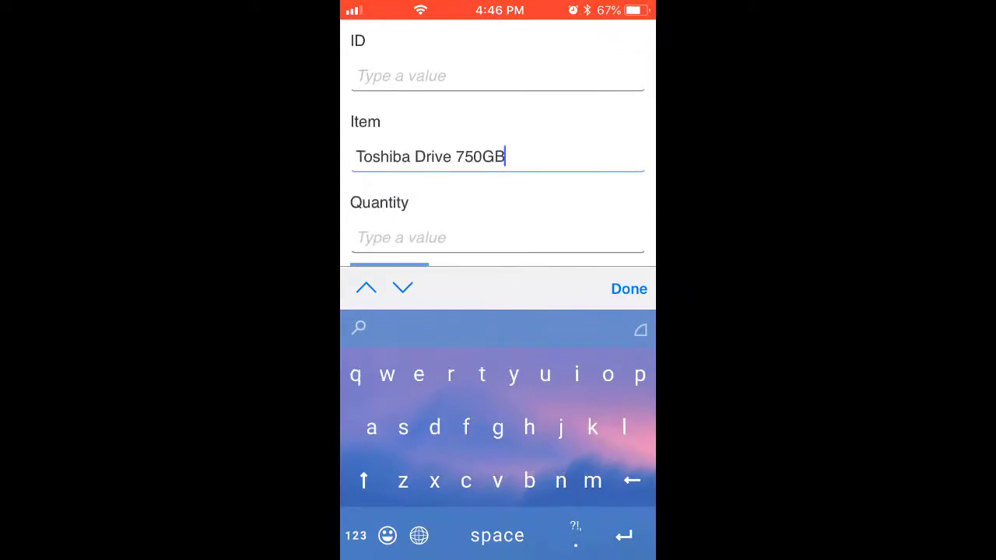
left_click(498, 224)
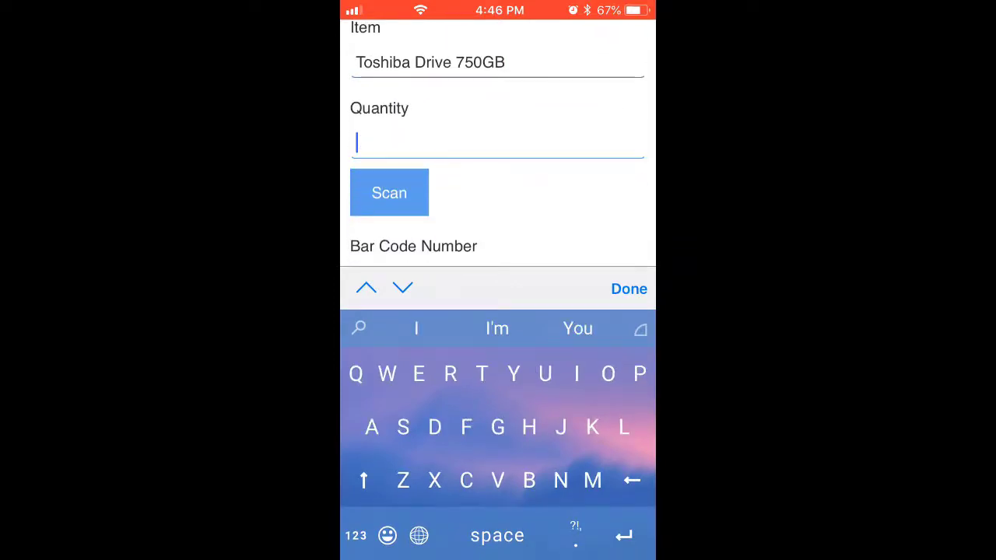
left_click(356, 535)
type("1")
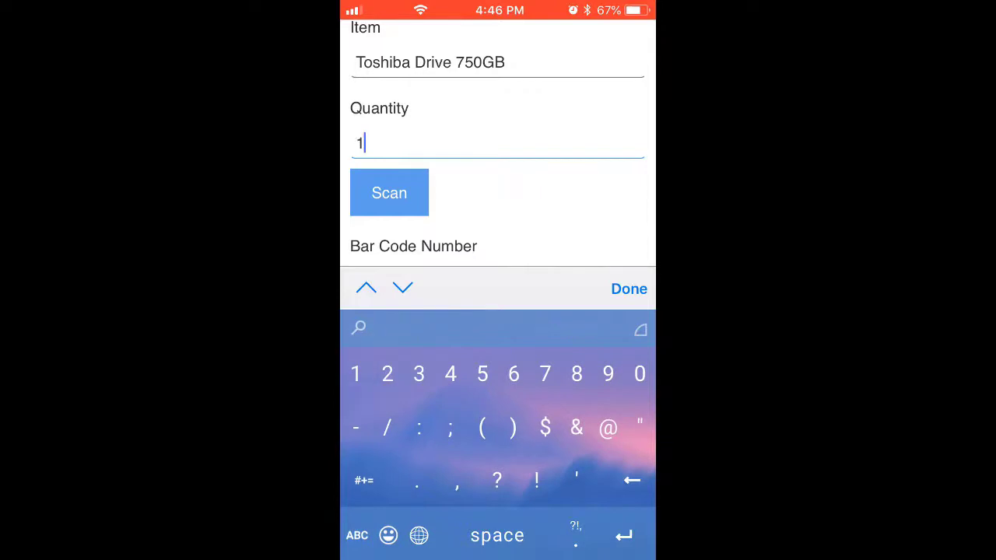
left_click(389, 192)
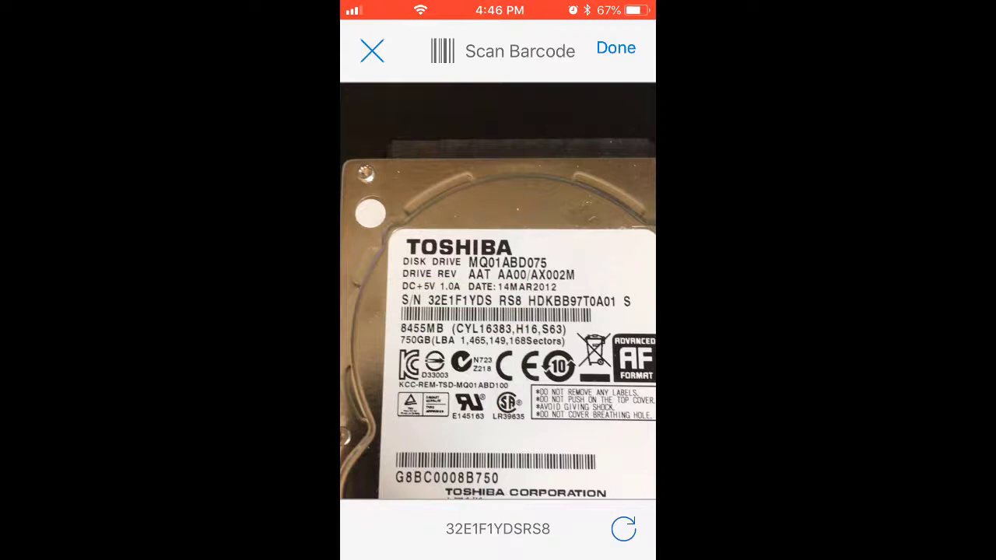
left_click(616, 47)
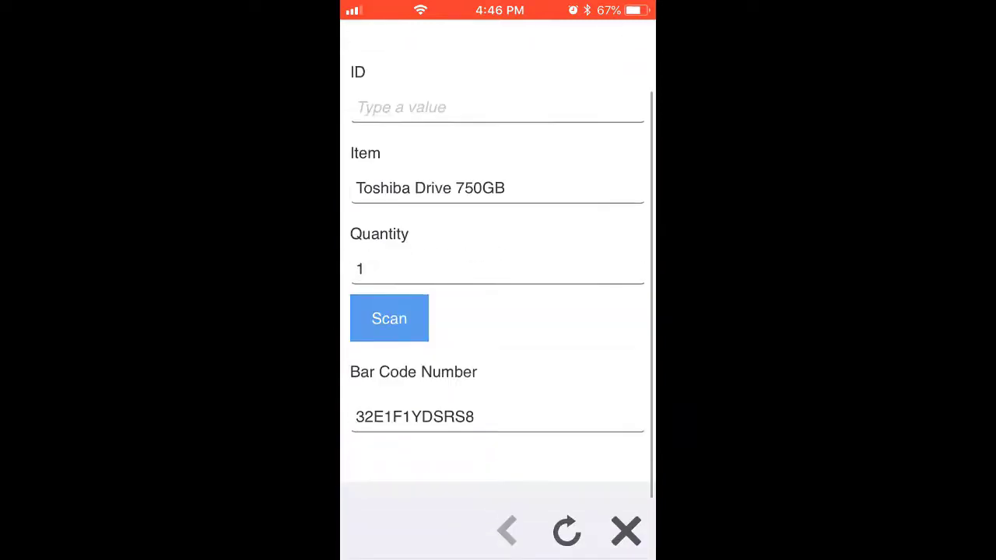